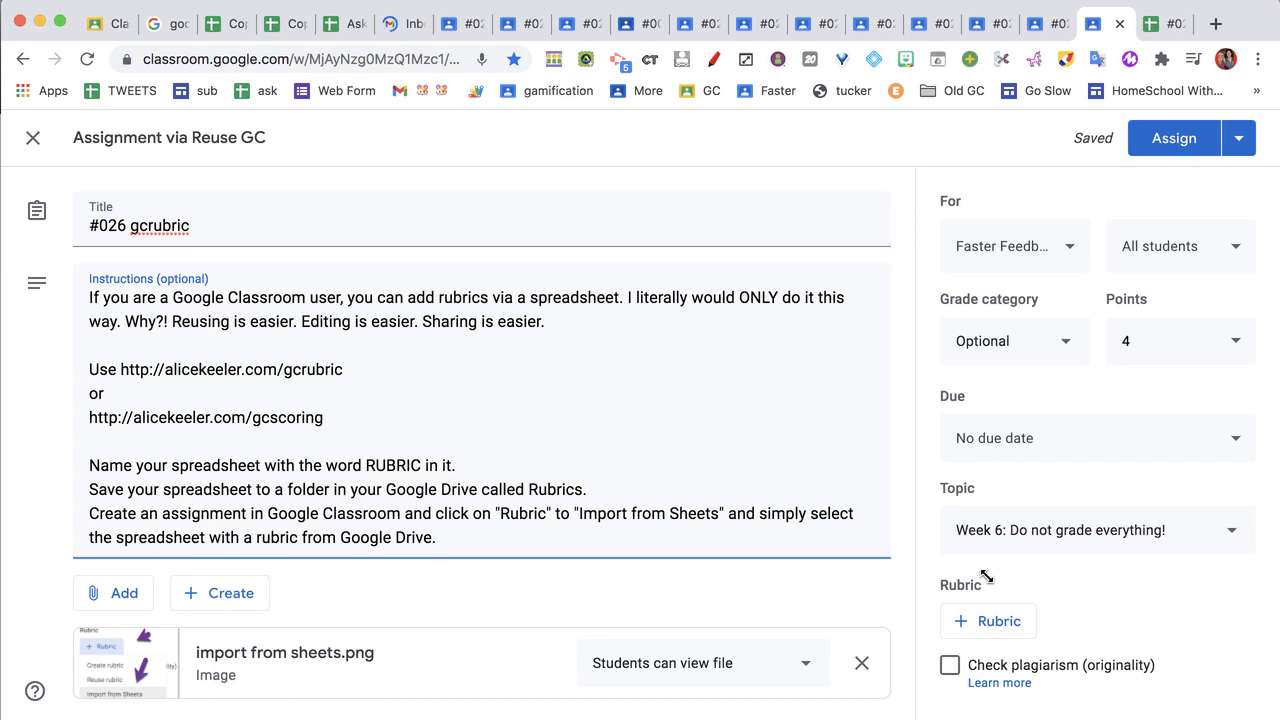
Step: Show the assignment's rubric options (Create, Reuse, Import from Sheets), then close the list
left_click(999, 630)
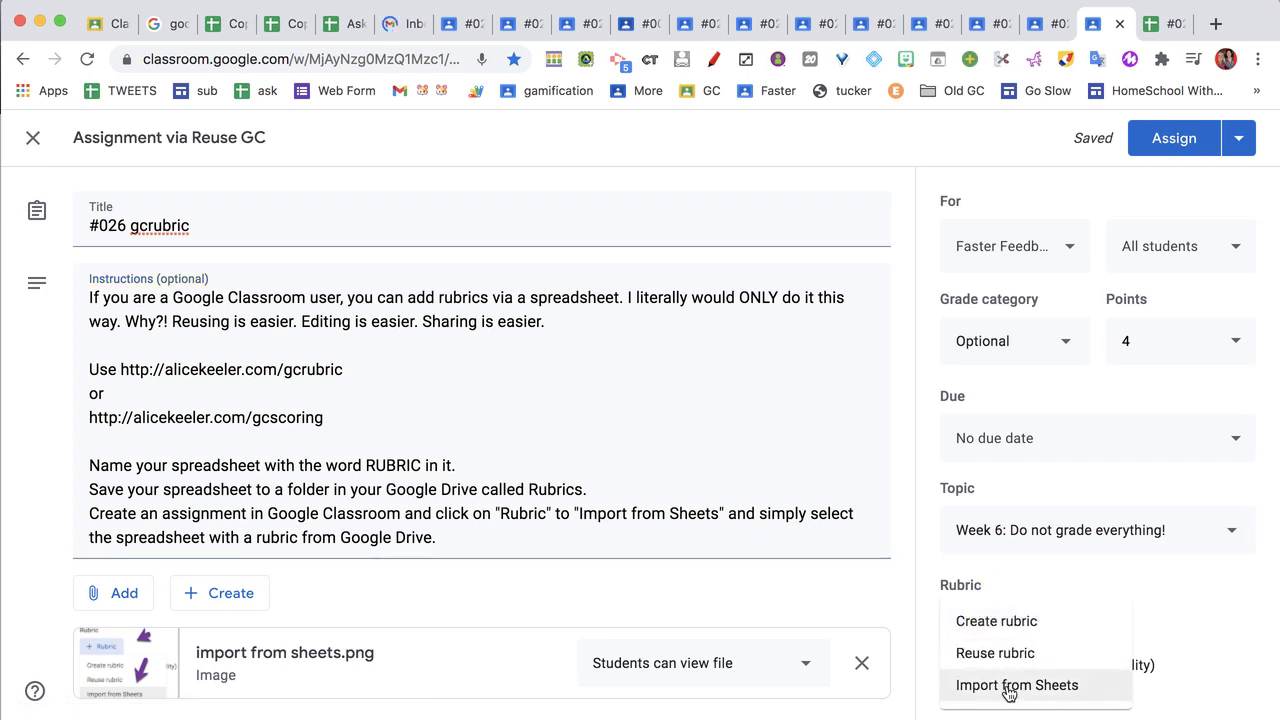
left_click(1199, 591)
Step: Load the alicekeeler.com/gcrubric template in a new tab and make a copy of it
key("super+t")
type("alicek")
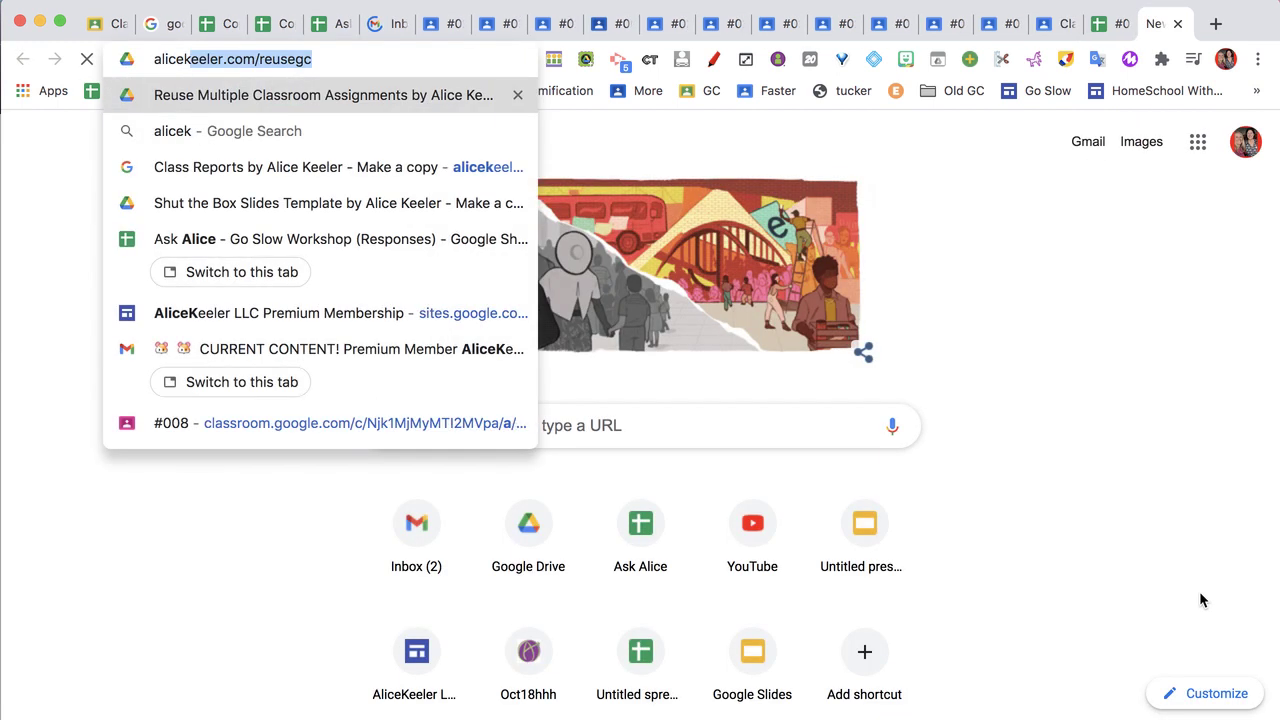
type("eeler.com/gcrubric")
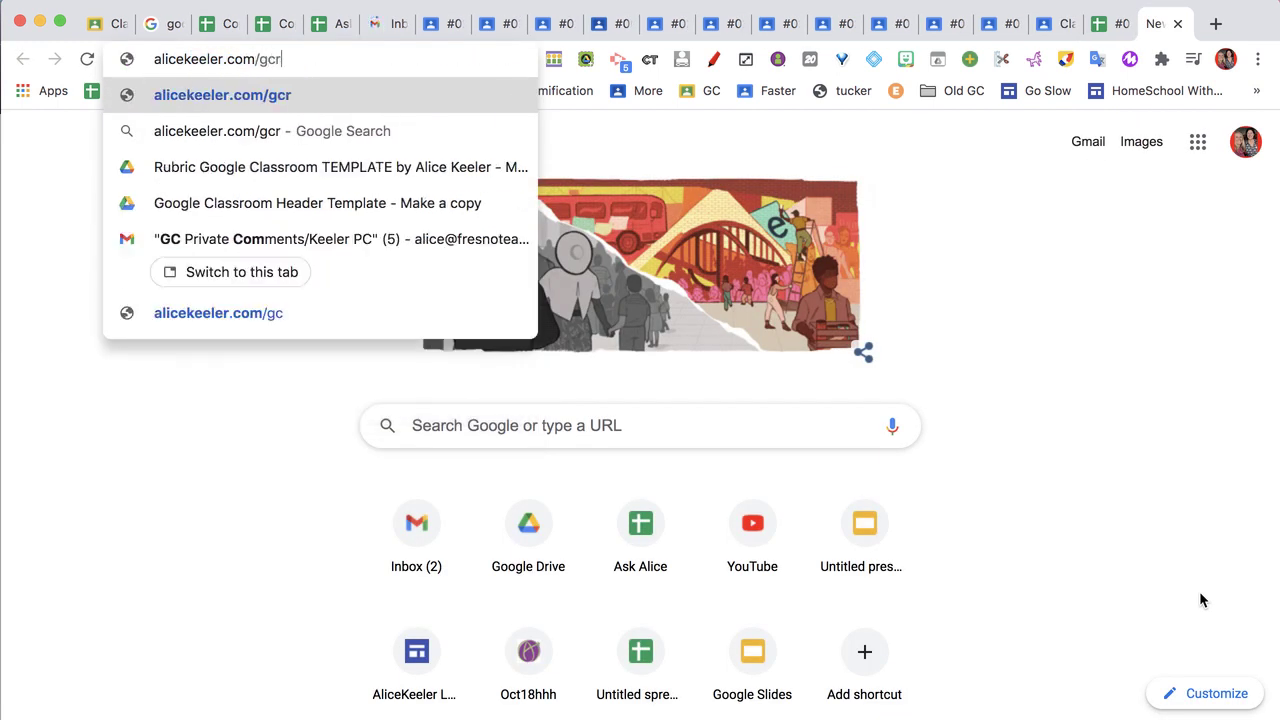
key("Return")
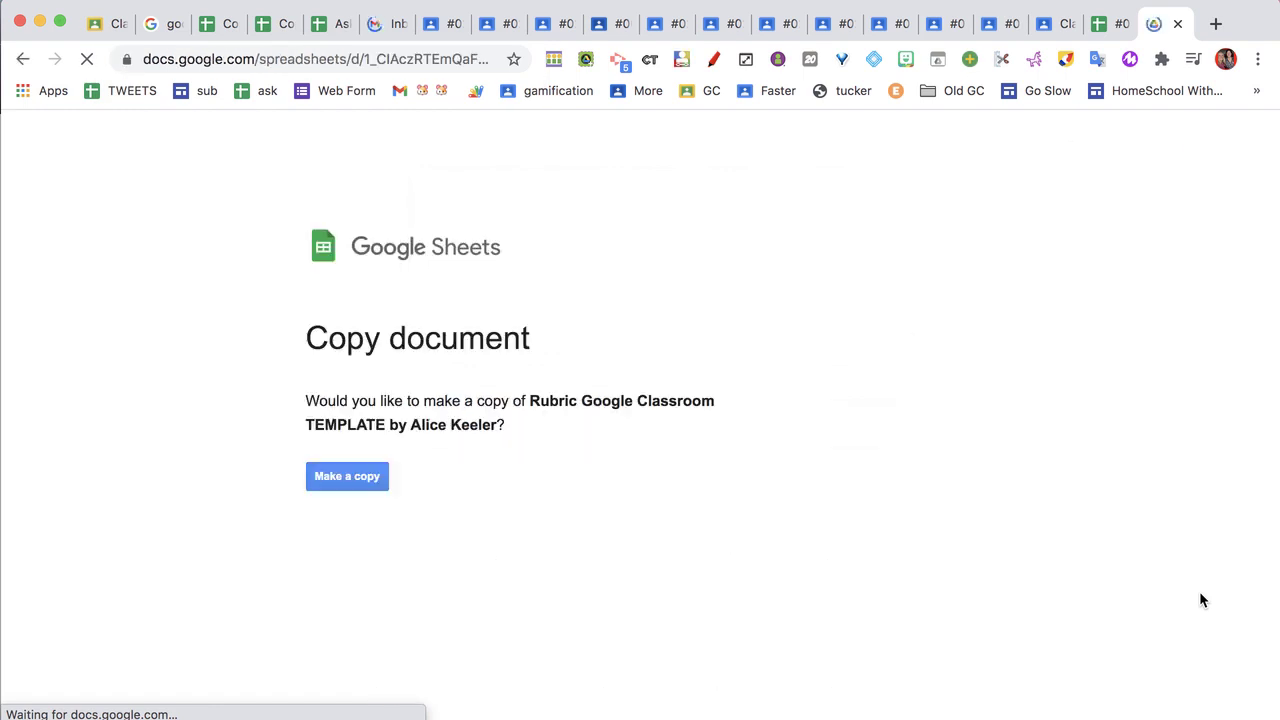
left_click(358, 478)
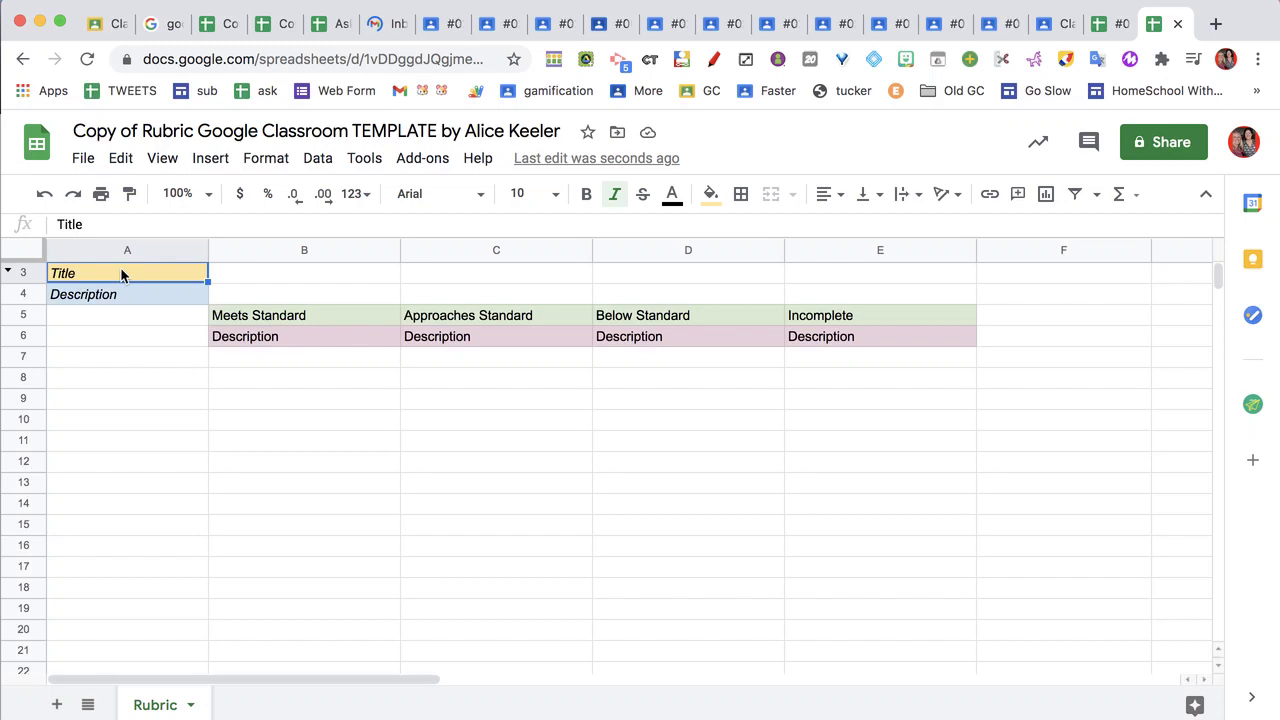
Step: Enter 'Adds Glitter' in A3 with the description 'Project has lots of glitter' in A4
key("BackSpace")
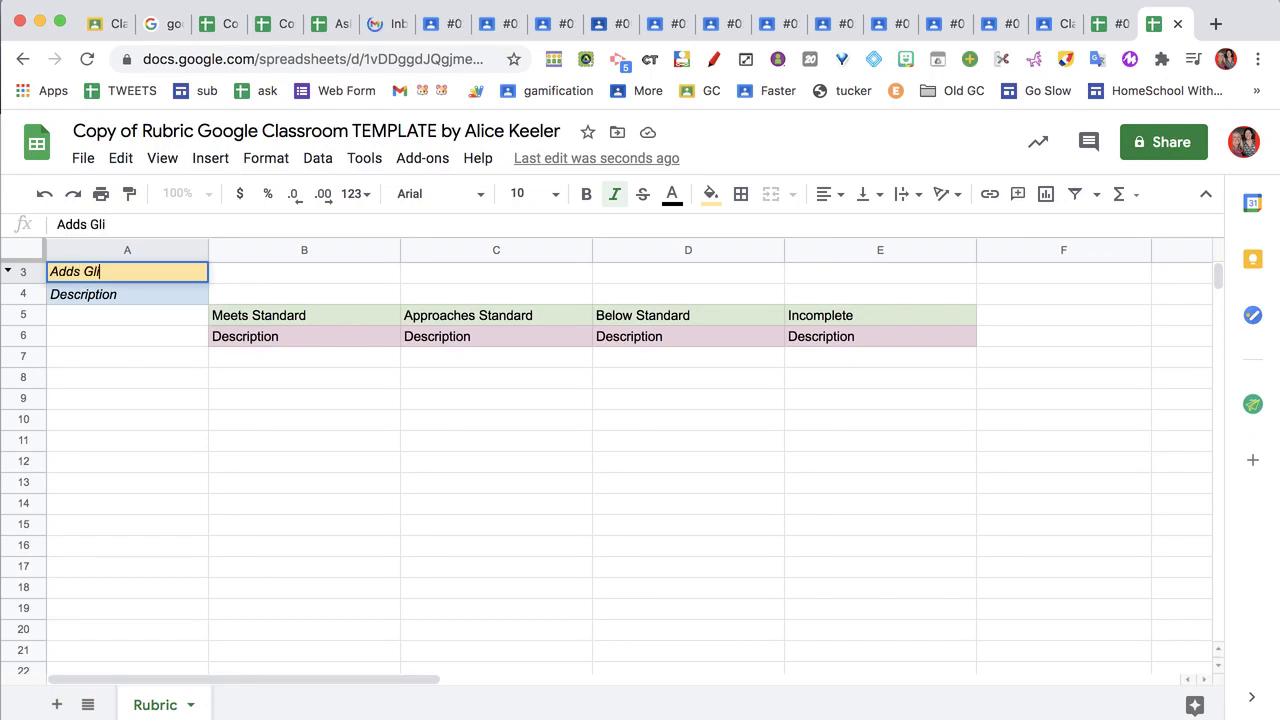
key("Return")
type("Projec")
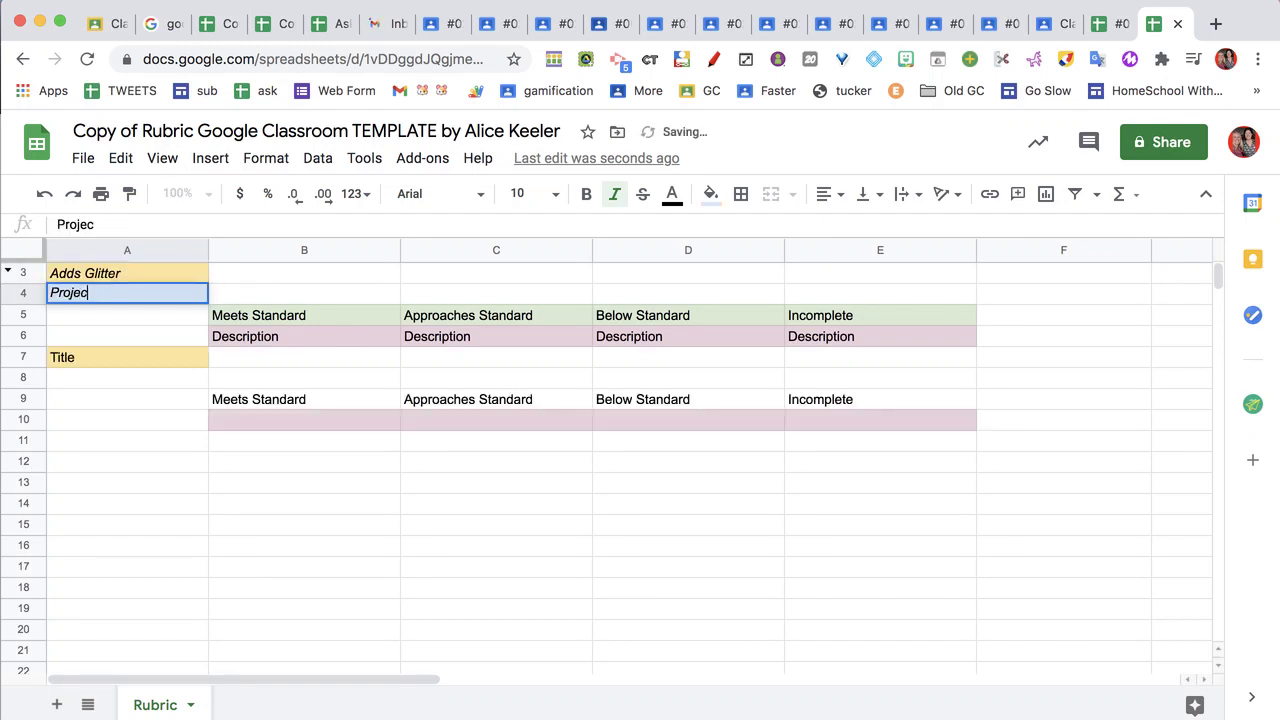
type("t has lots of glitter")
key("Return")
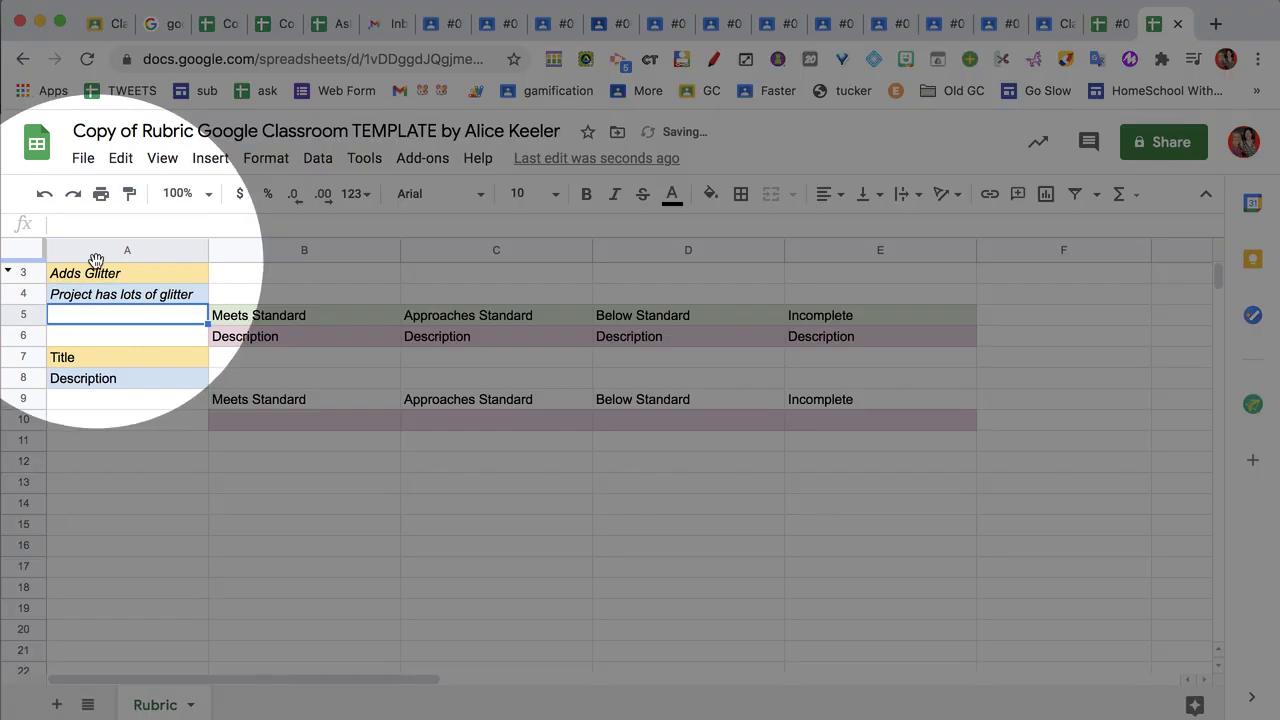
left_click_drag(105, 274, 109, 301)
left_click(106, 296)
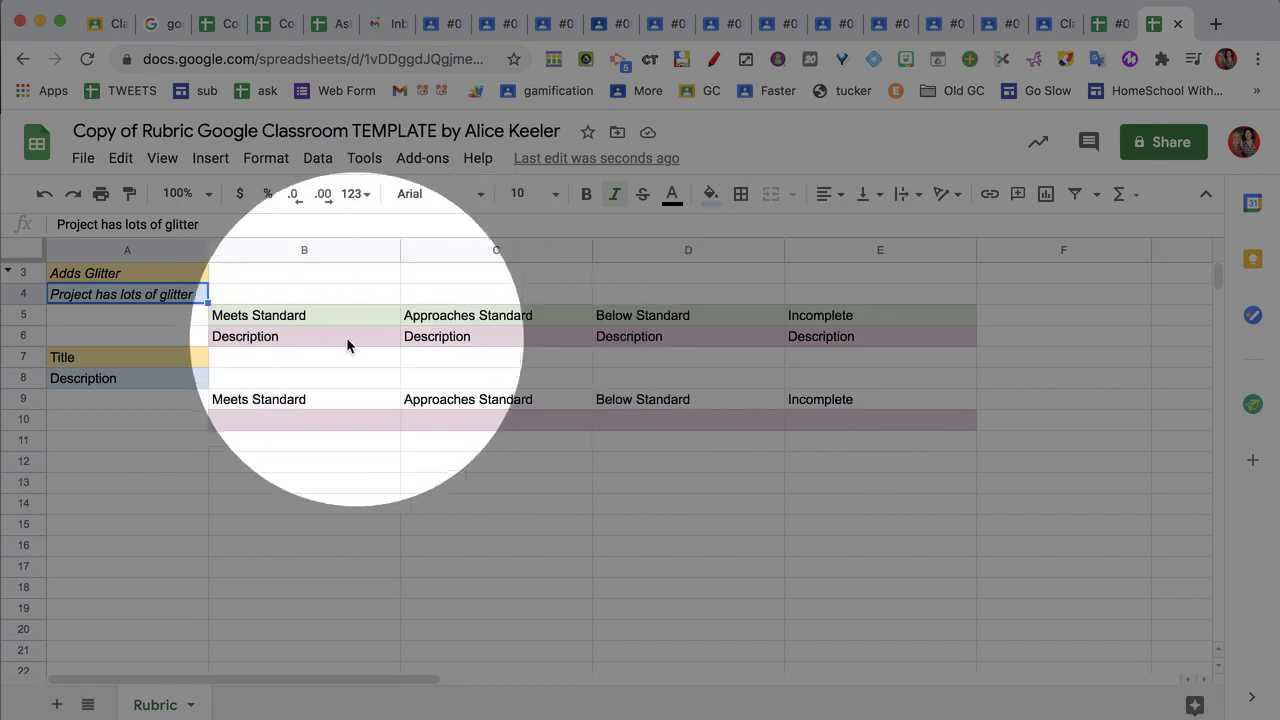
Step: Fill the first criterion's level descriptions B6–E6, from 'Has lots of glitter' to 'no glitter'
left_click(345, 337)
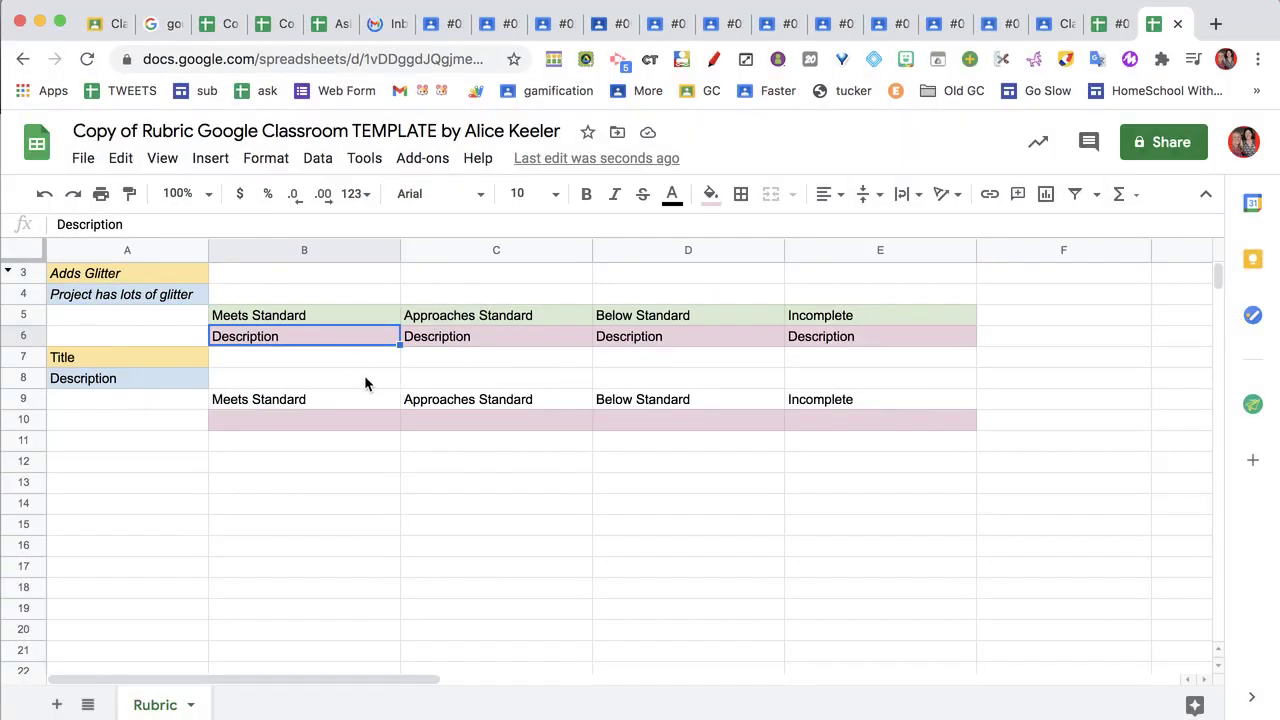
type("Has ")
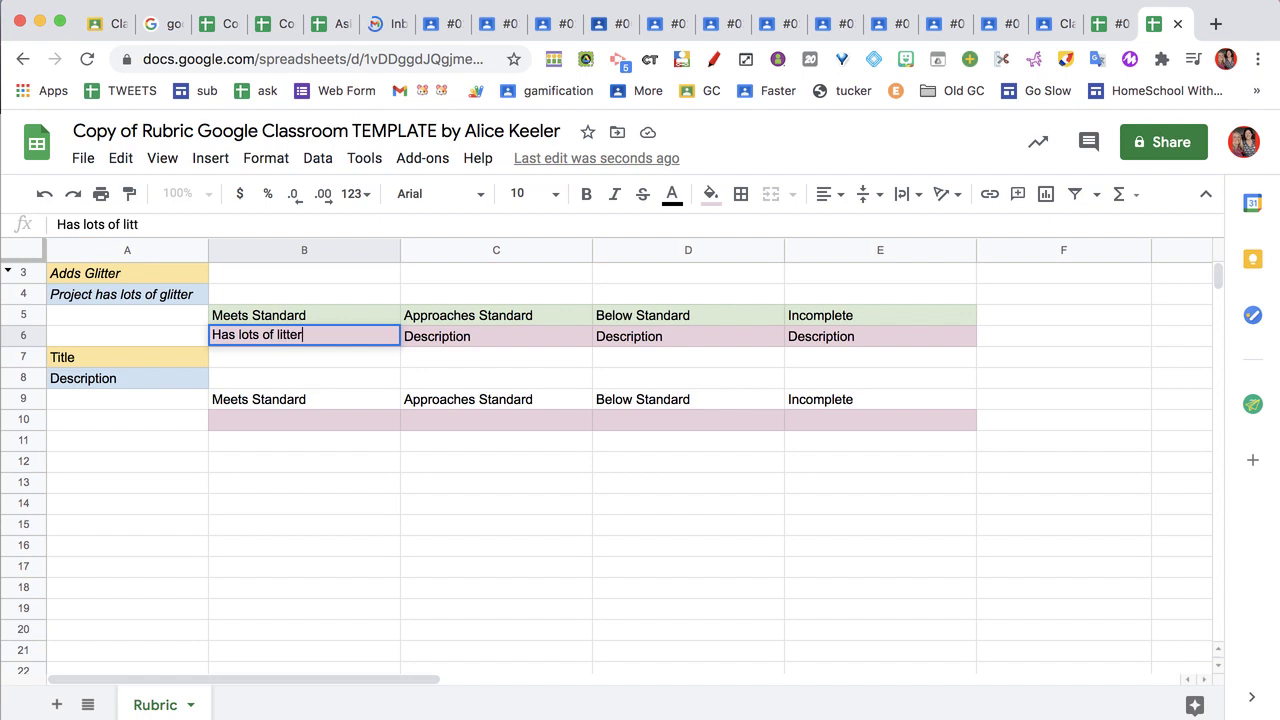
type("lots of glitter")
key("Tab")
type("h")
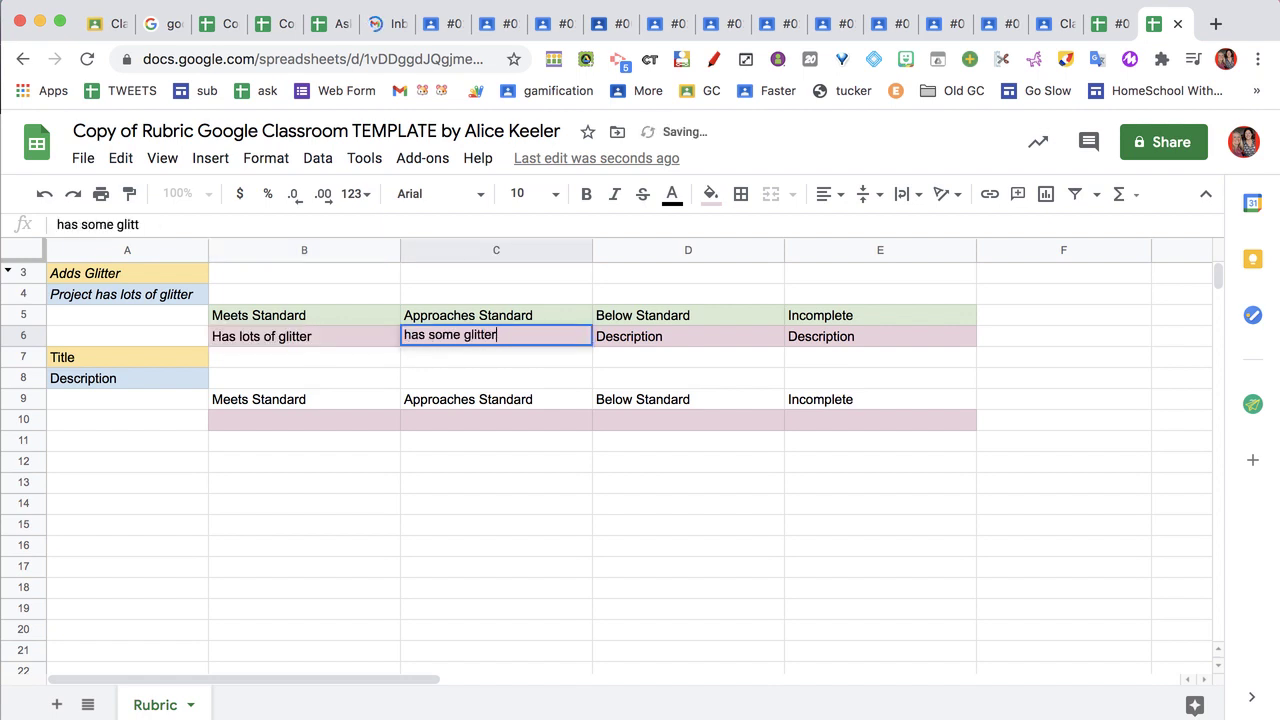
key("Tab")
type("glitter")
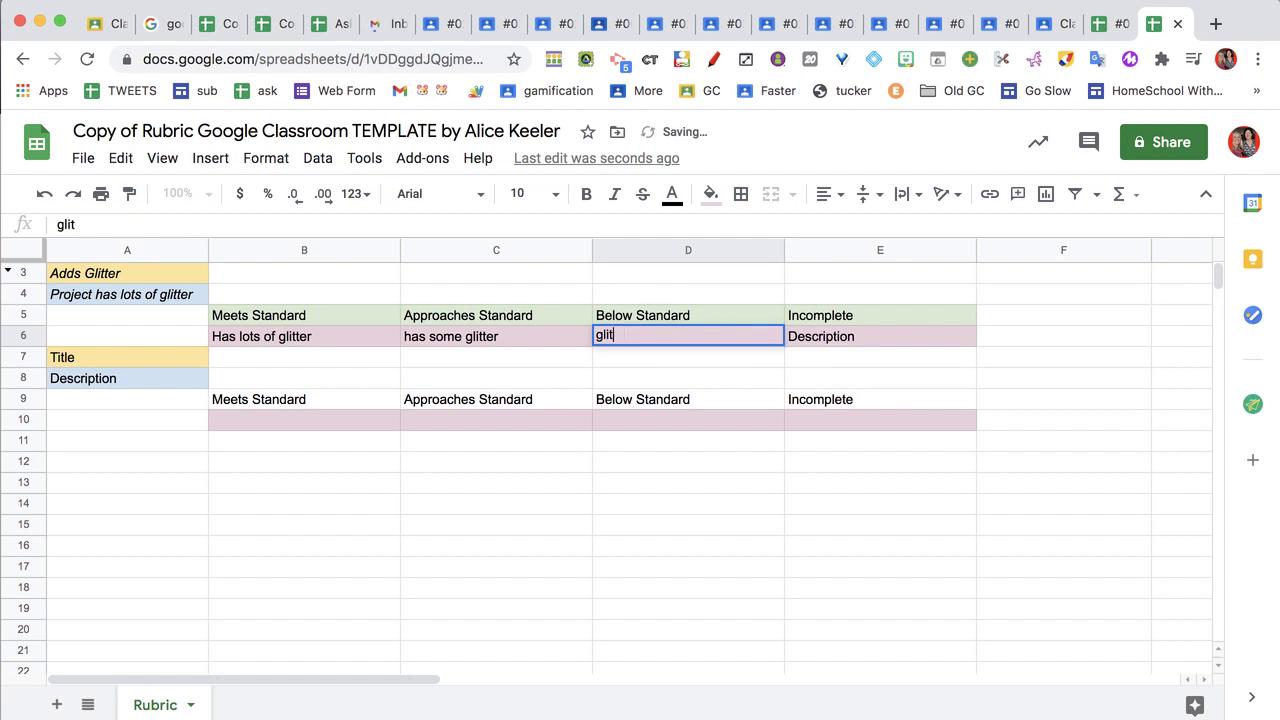
key("Tab")
type("no glitter")
key("Return")
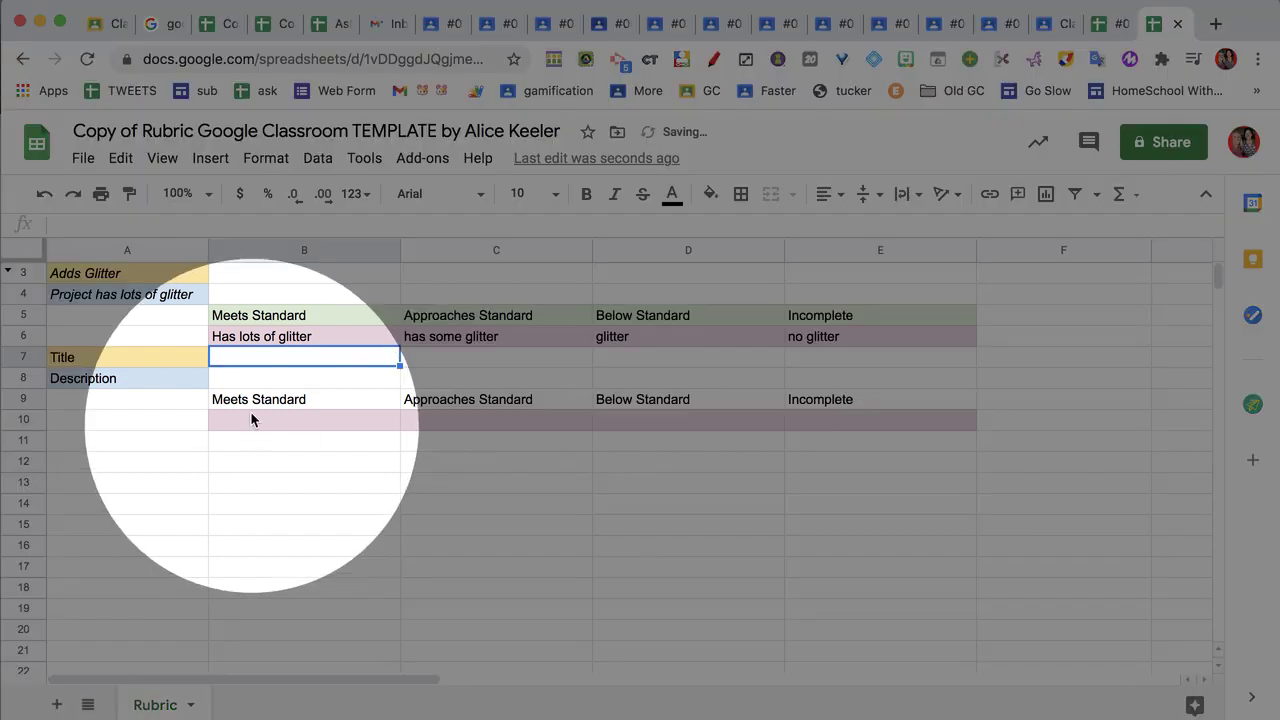
Step: Check the level-name formulas in row 9 and rename the Incomplete level in E5 to 'Missing'
left_click(247, 404)
left_click(457, 402)
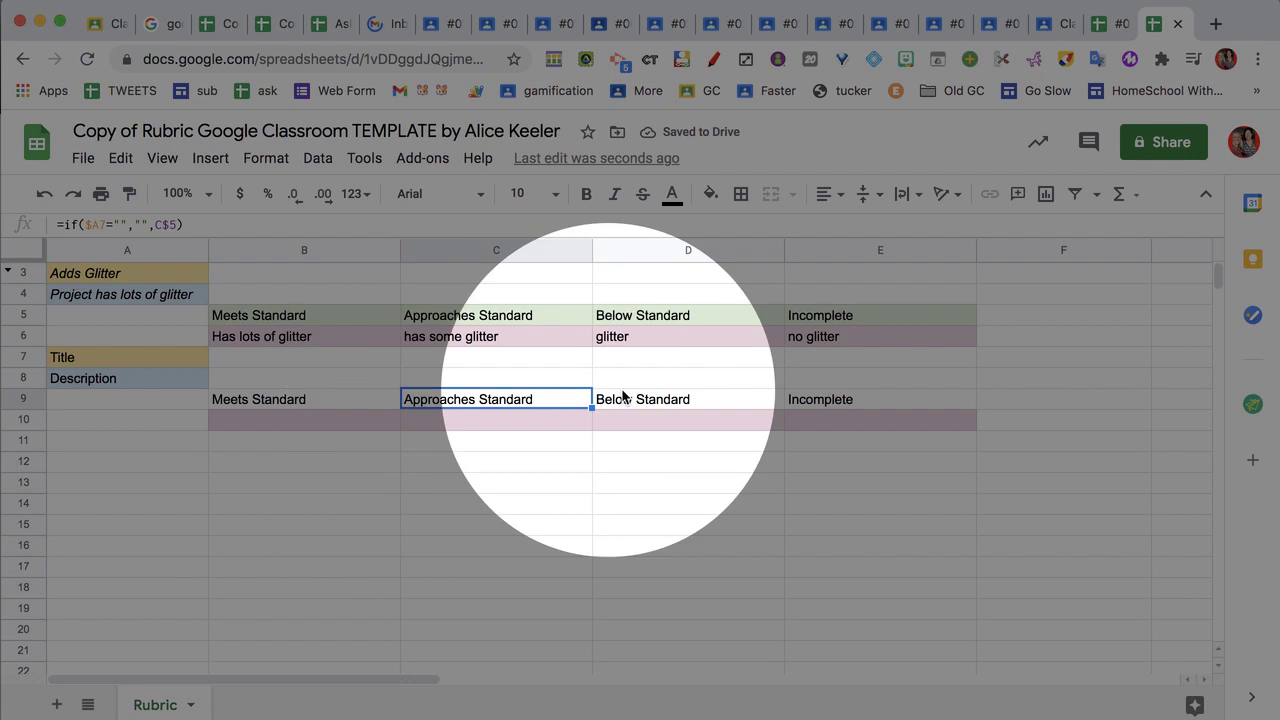
left_click(632, 398)
left_click(815, 400)
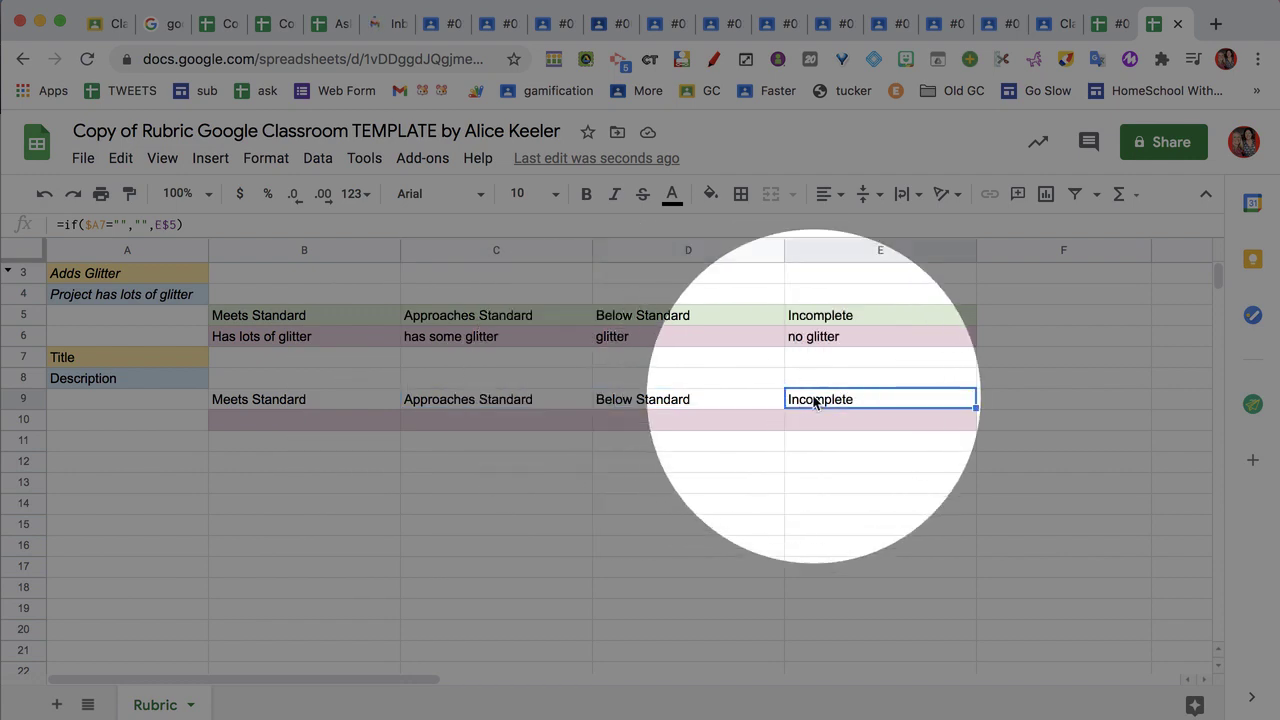
key("ctrl")
left_click(822, 318)
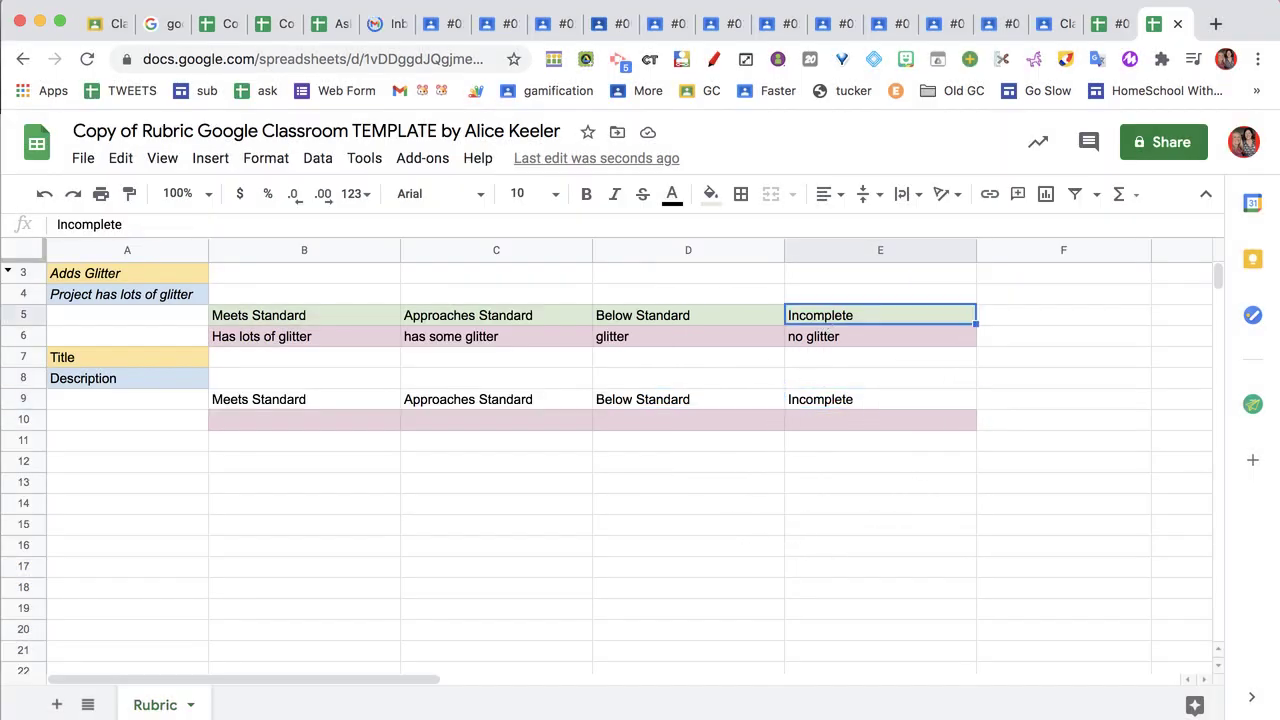
type("Missing")
key("Return")
key("ctrl")
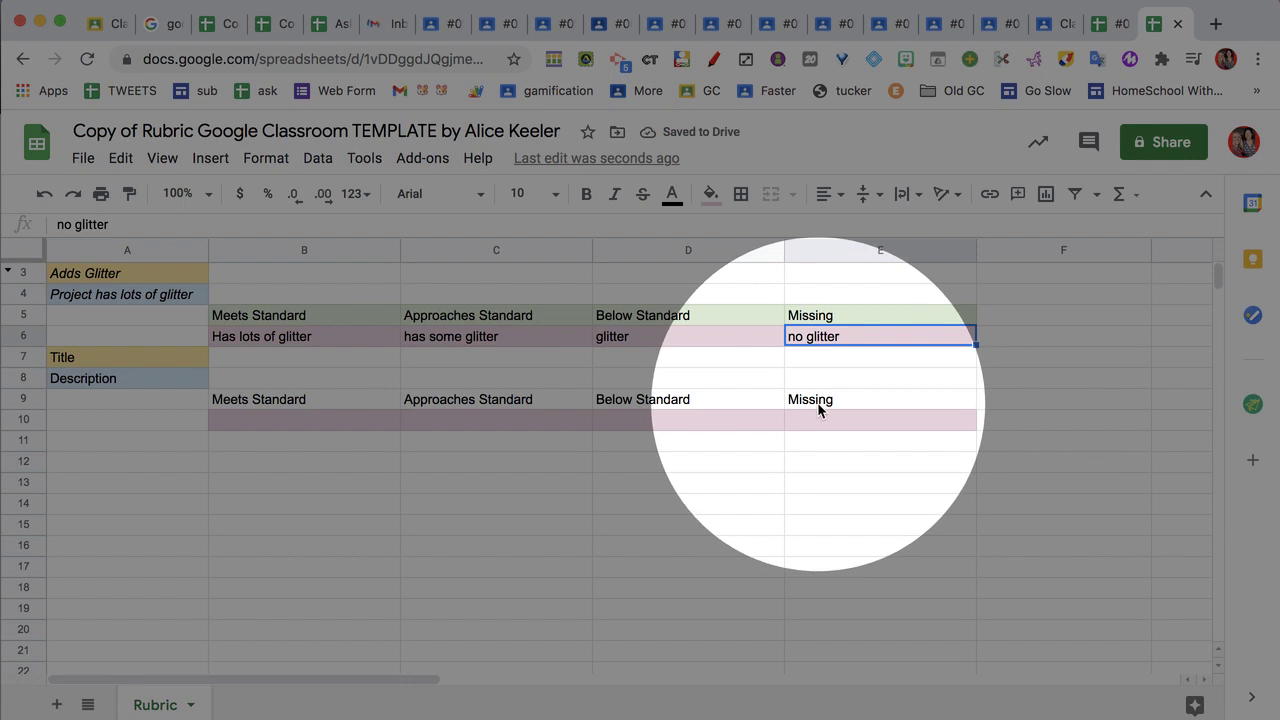
key("ctrl")
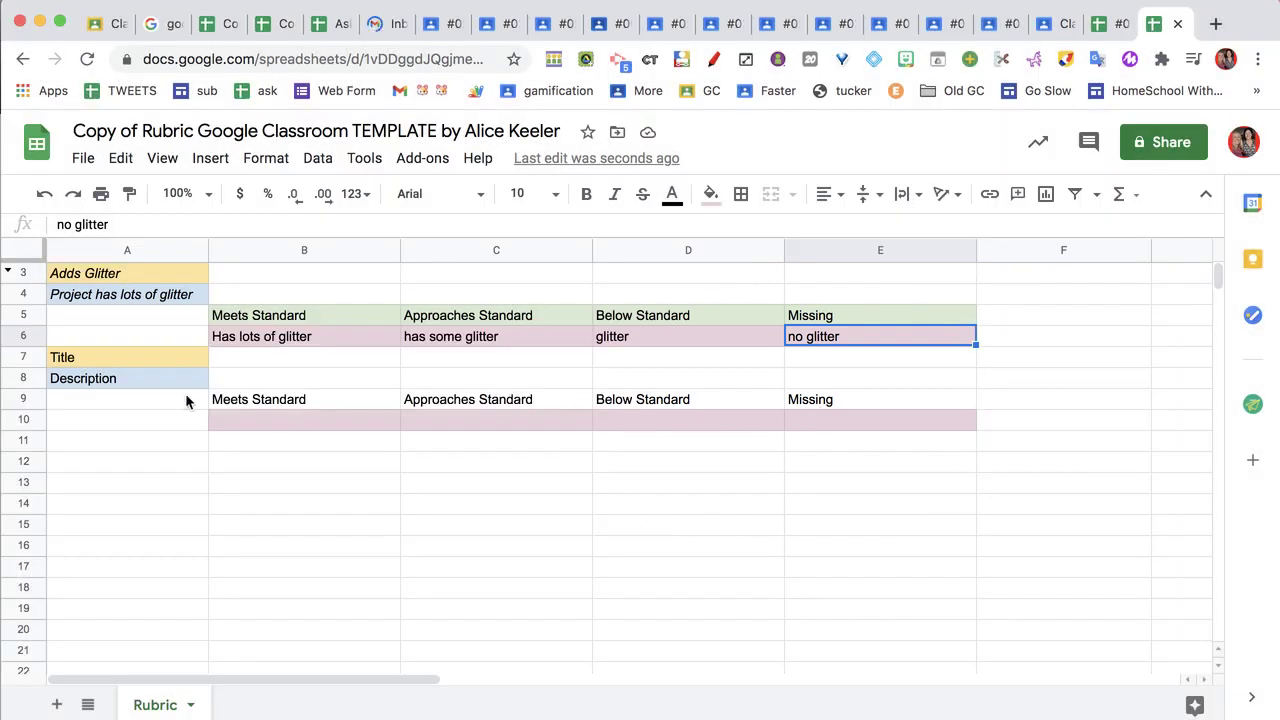
Step: Add the second criterion 'Standard 5.0' in A7 with the description 'stuff'
left_click(140, 362)
type("Meet")
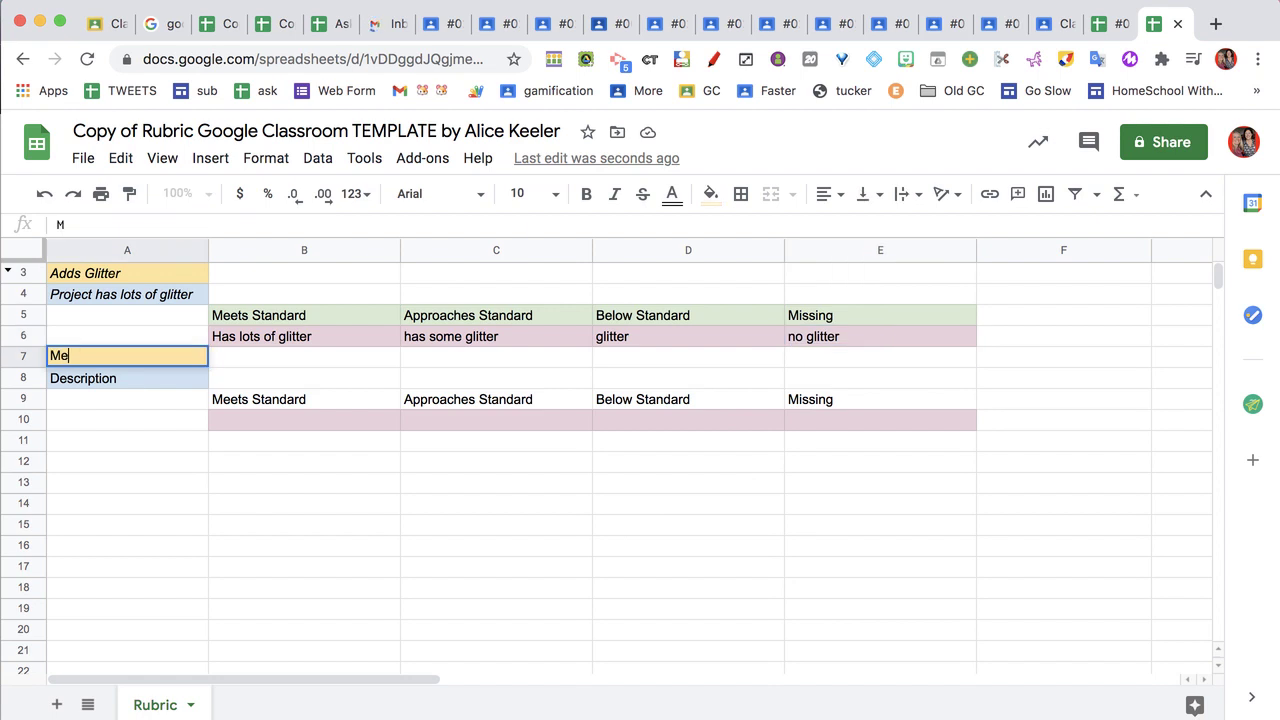
key("BackSpace")
key("BackSpace")
key("BackSpace")
key("BackSpace")
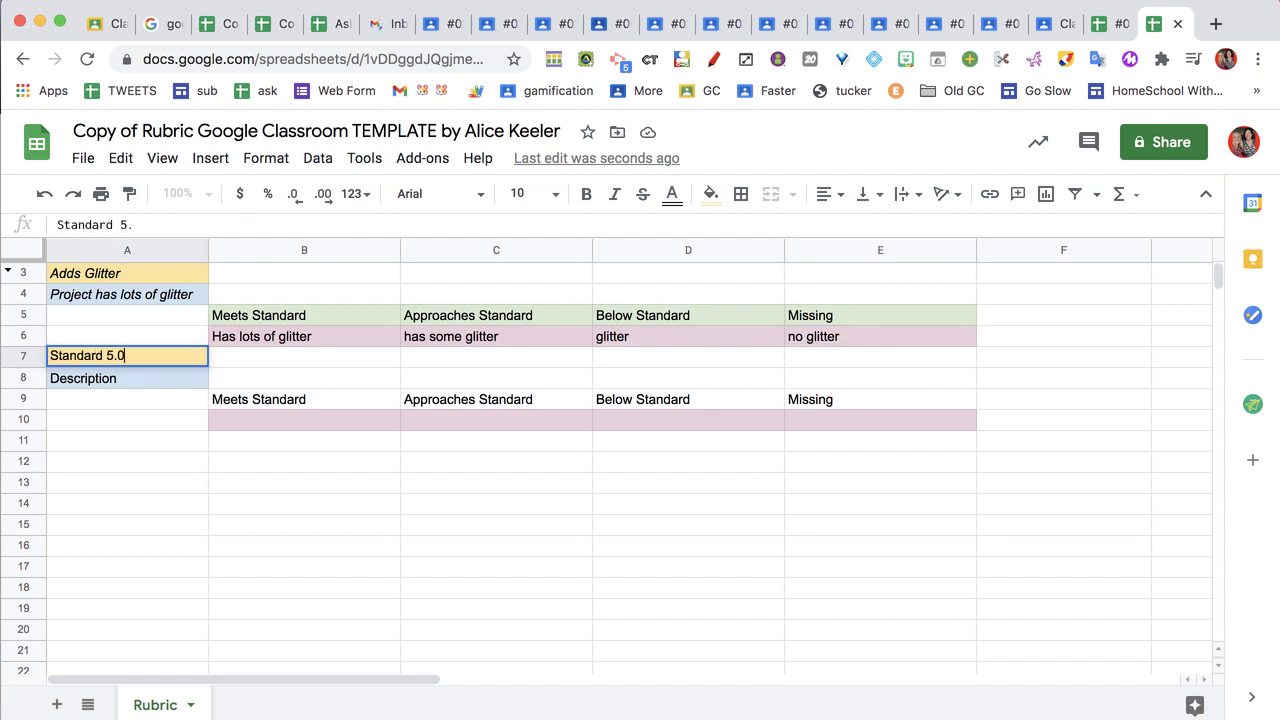
type("Standard 5.0")
key("Return")
type("stuff")
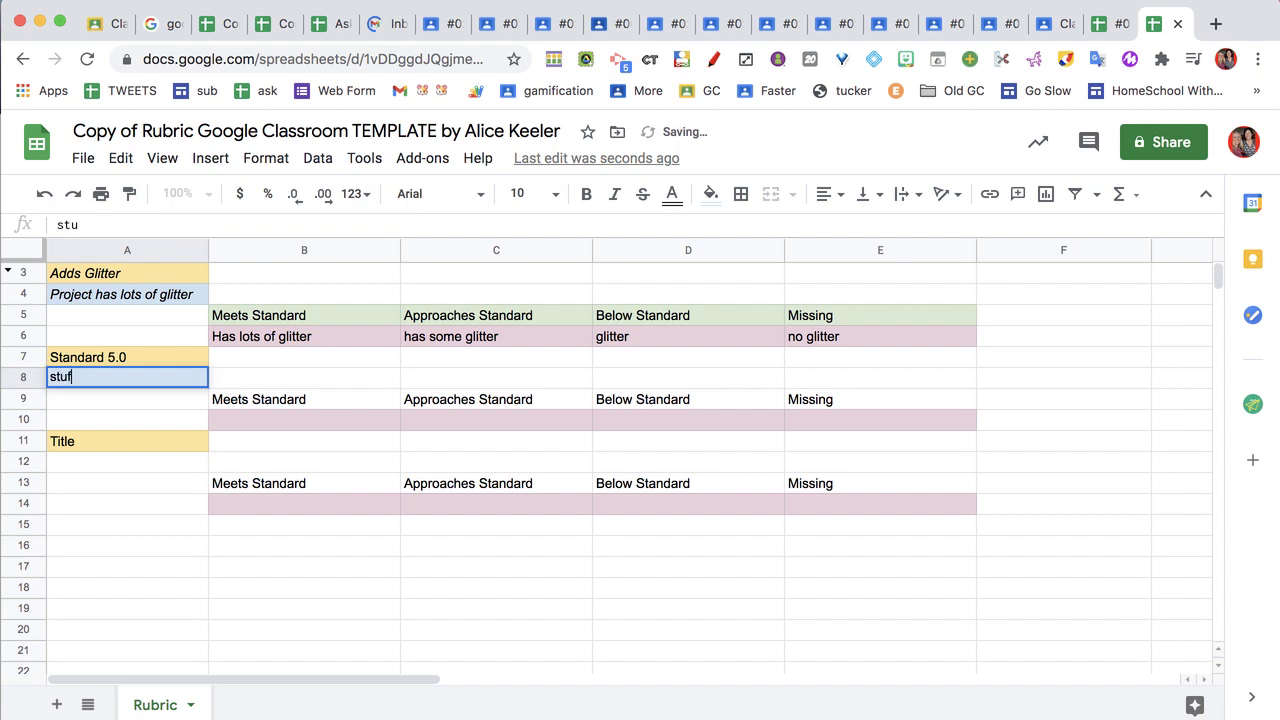
key("Return")
Step: Add the third criterion 'Standard 6.0' in A11 with the description 'More stuff'
left_click(137, 438)
type("Stand")
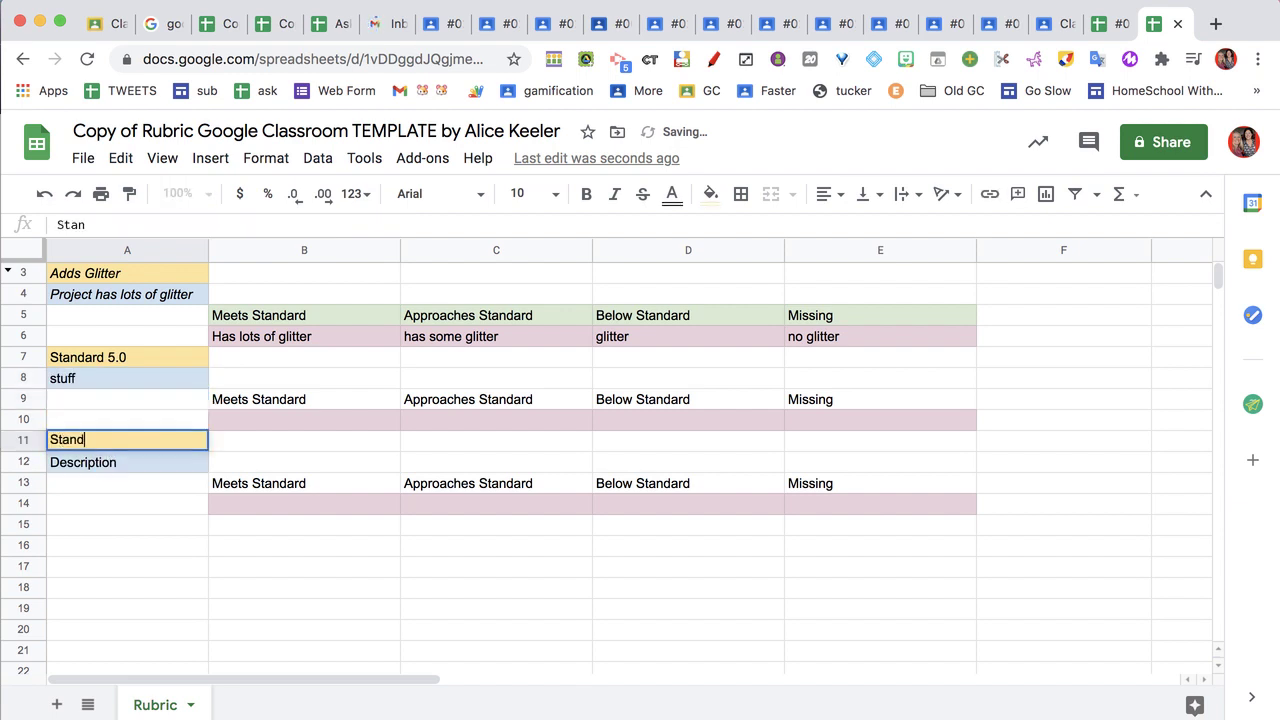
type("ard 6.0")
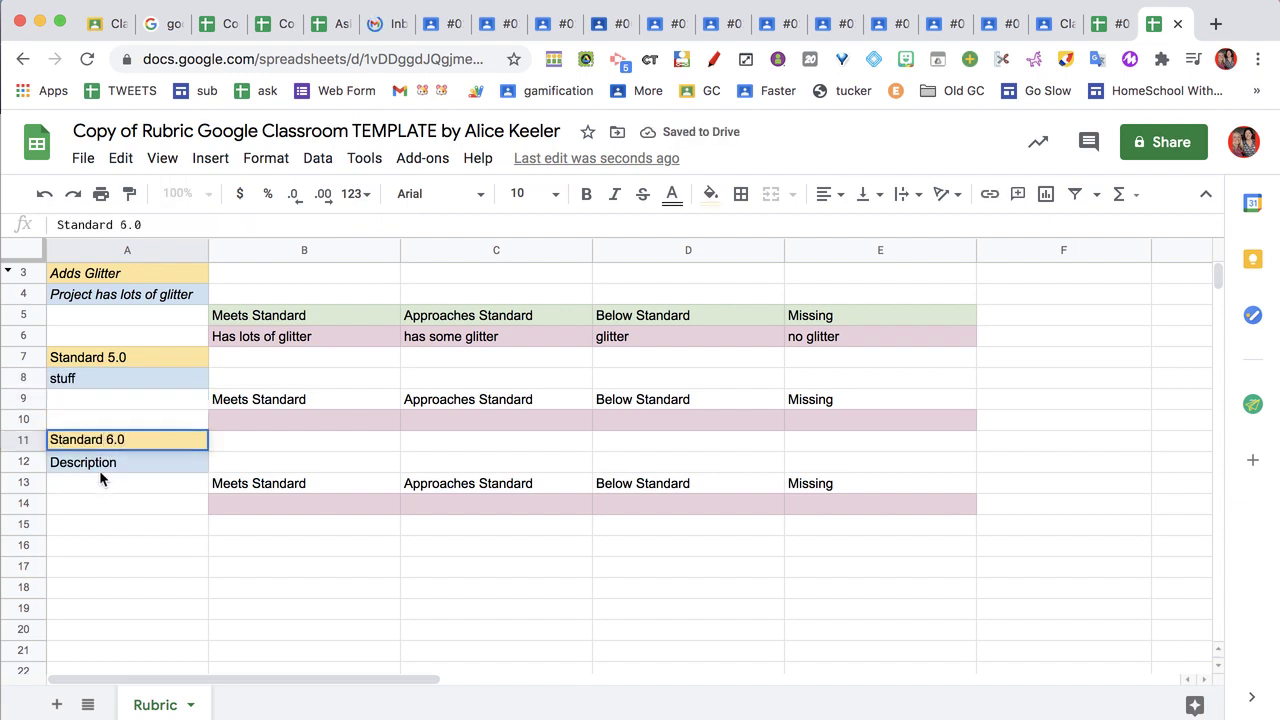
key("Return")
type("More stuff")
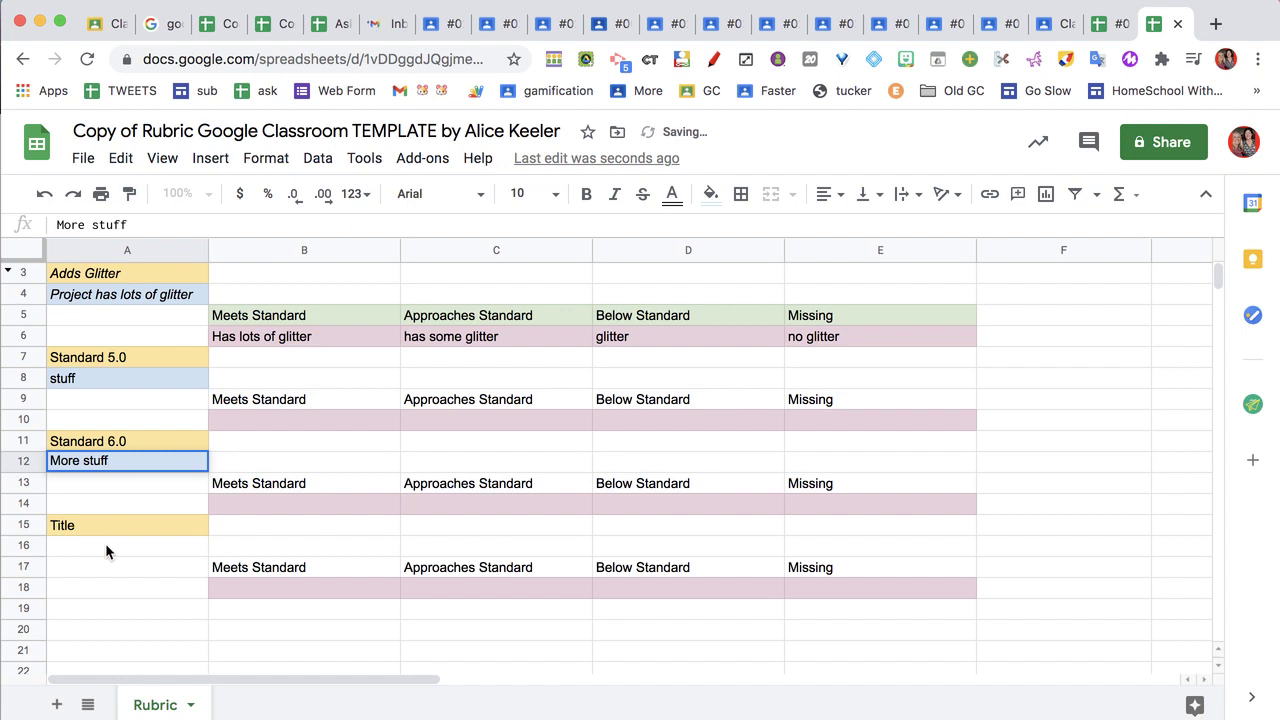
left_click(106, 546)
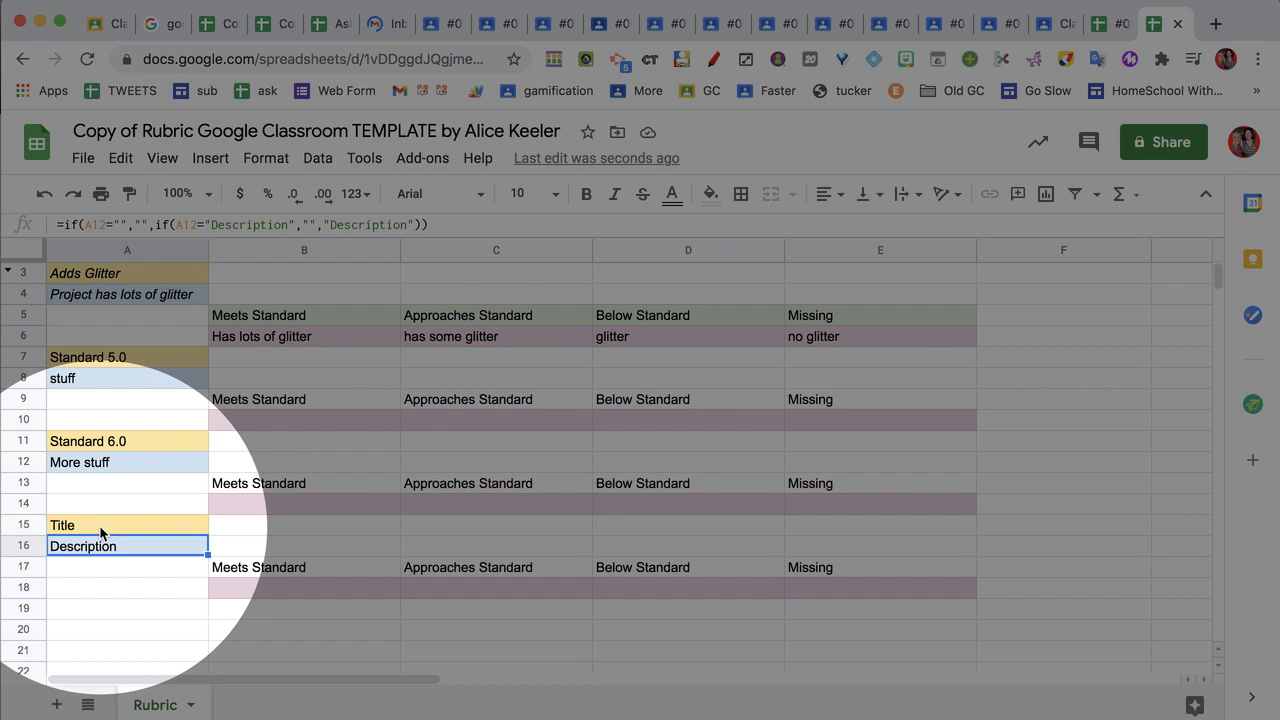
Step: Delete the leftover Title and Description placeholder formulas in A15 and A16
left_click(101, 527)
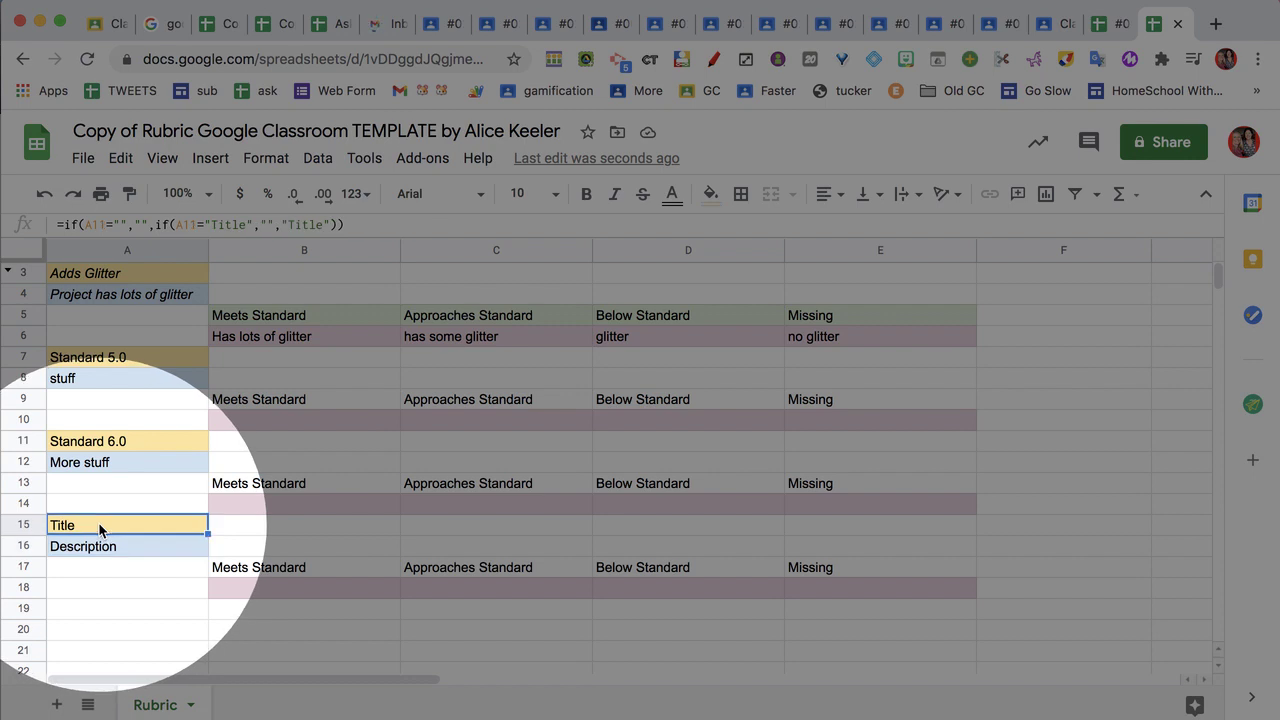
key("Delete")
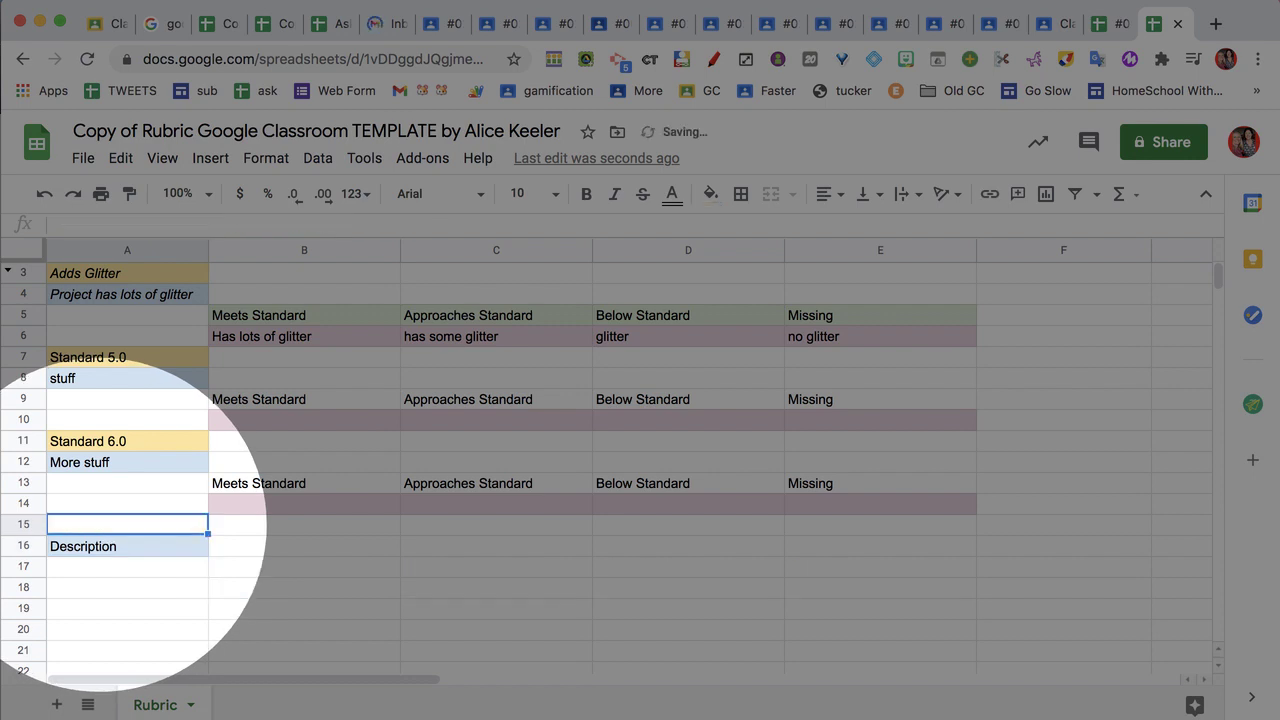
left_click(86, 550)
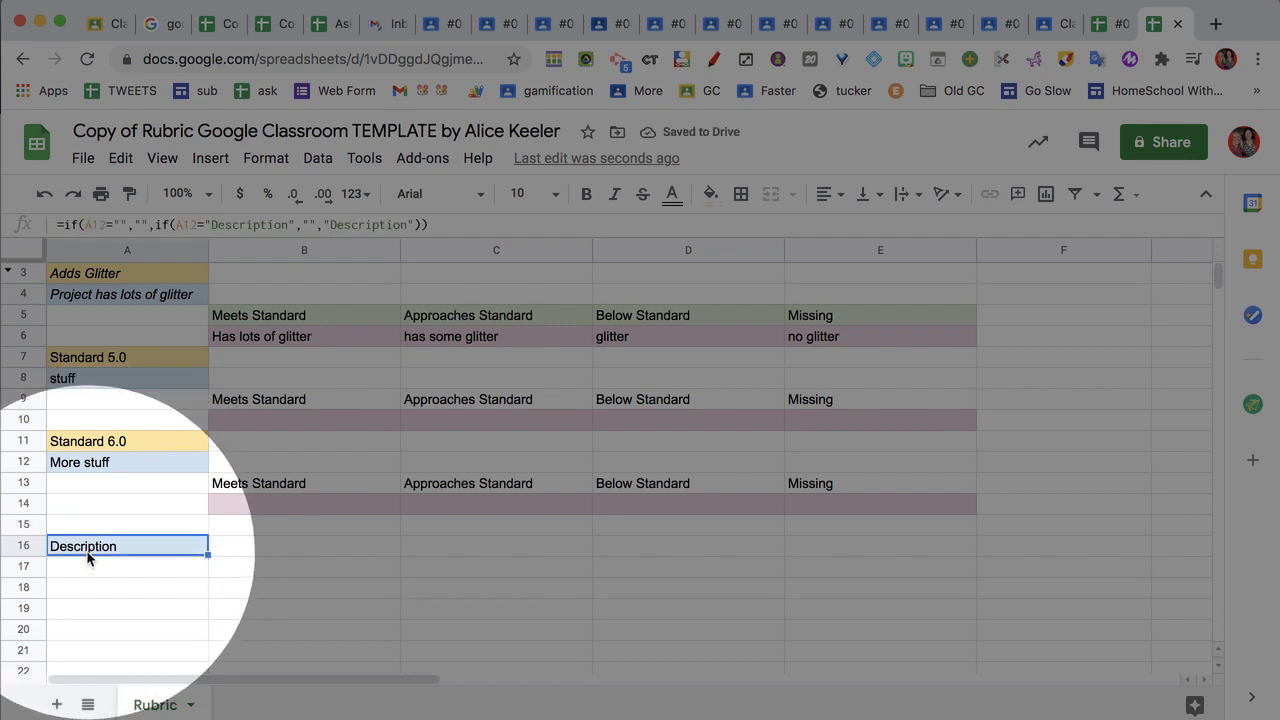
key("Delete")
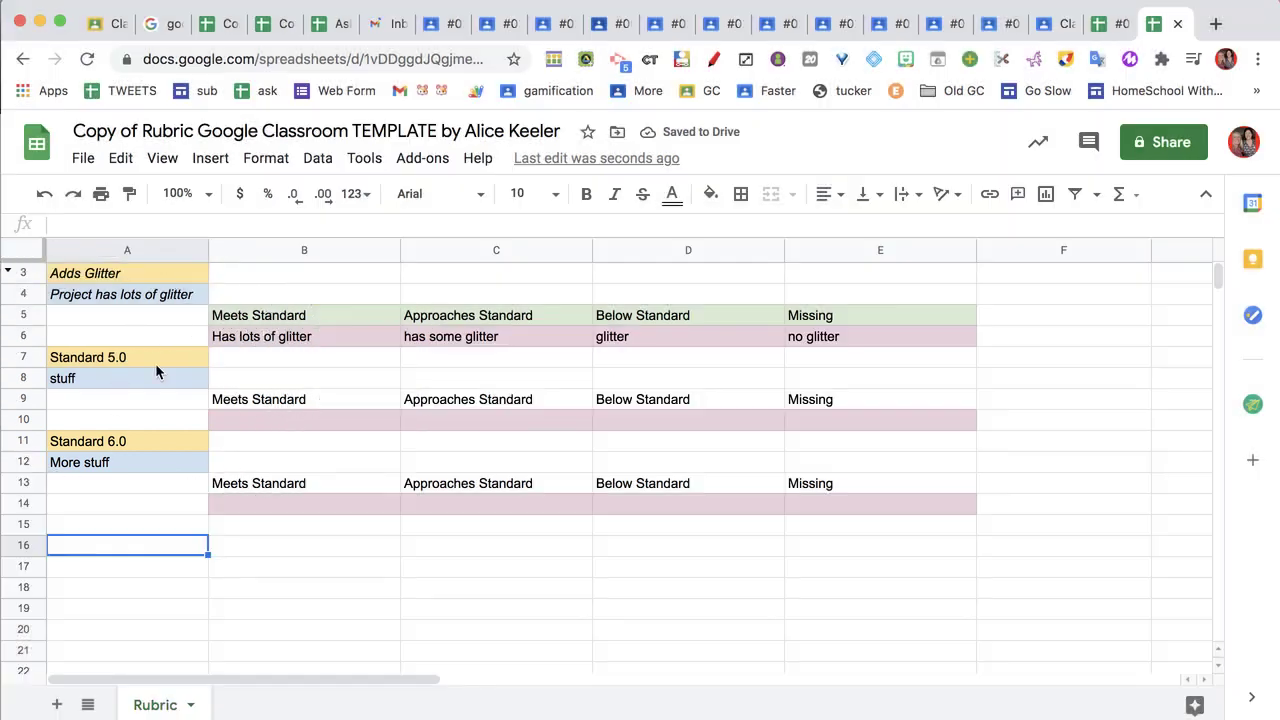
Step: Retitle the copied rubric spreadsheet 'RUBRIC for my project'
left_click(210, 127)
type("RUBR")
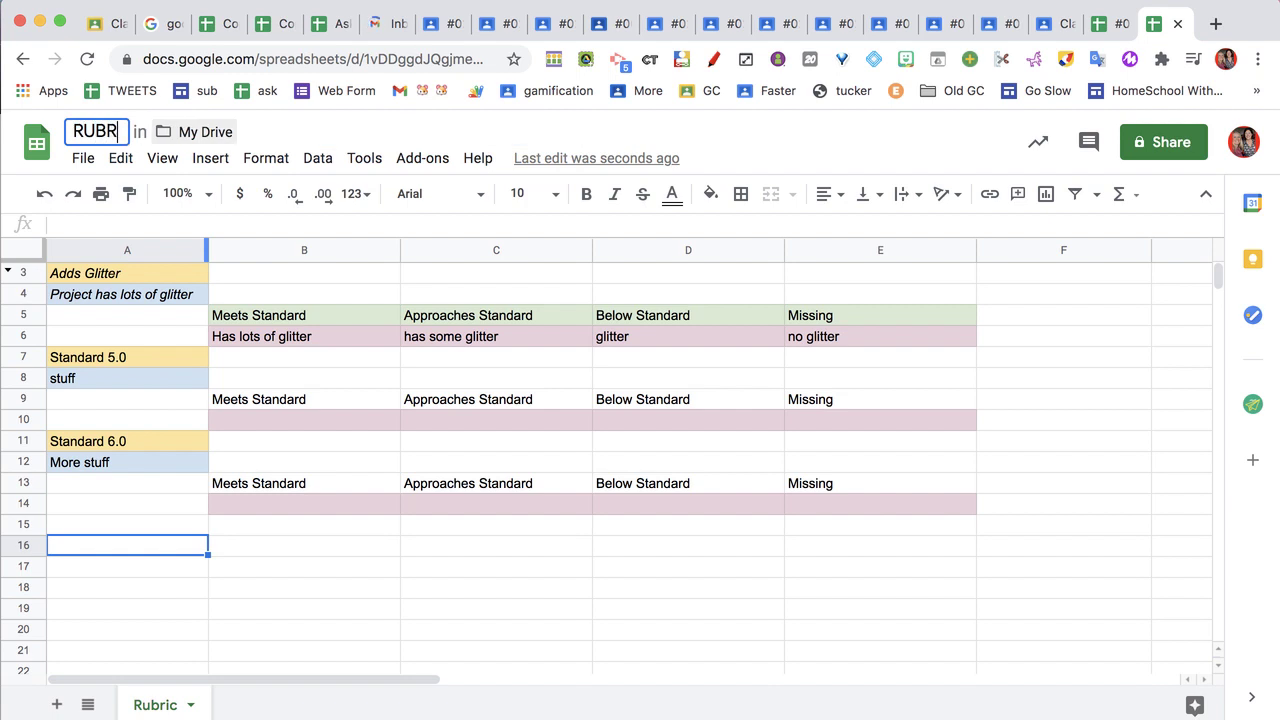
type("IC ")
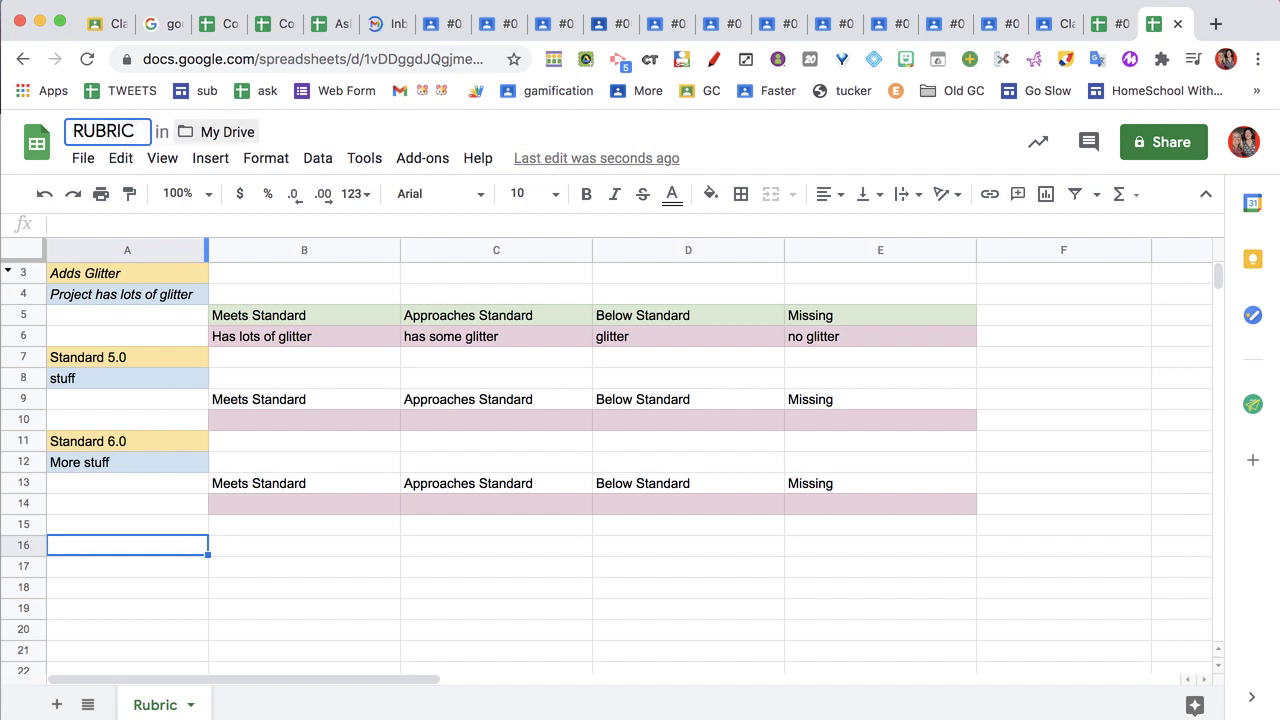
type("for m")
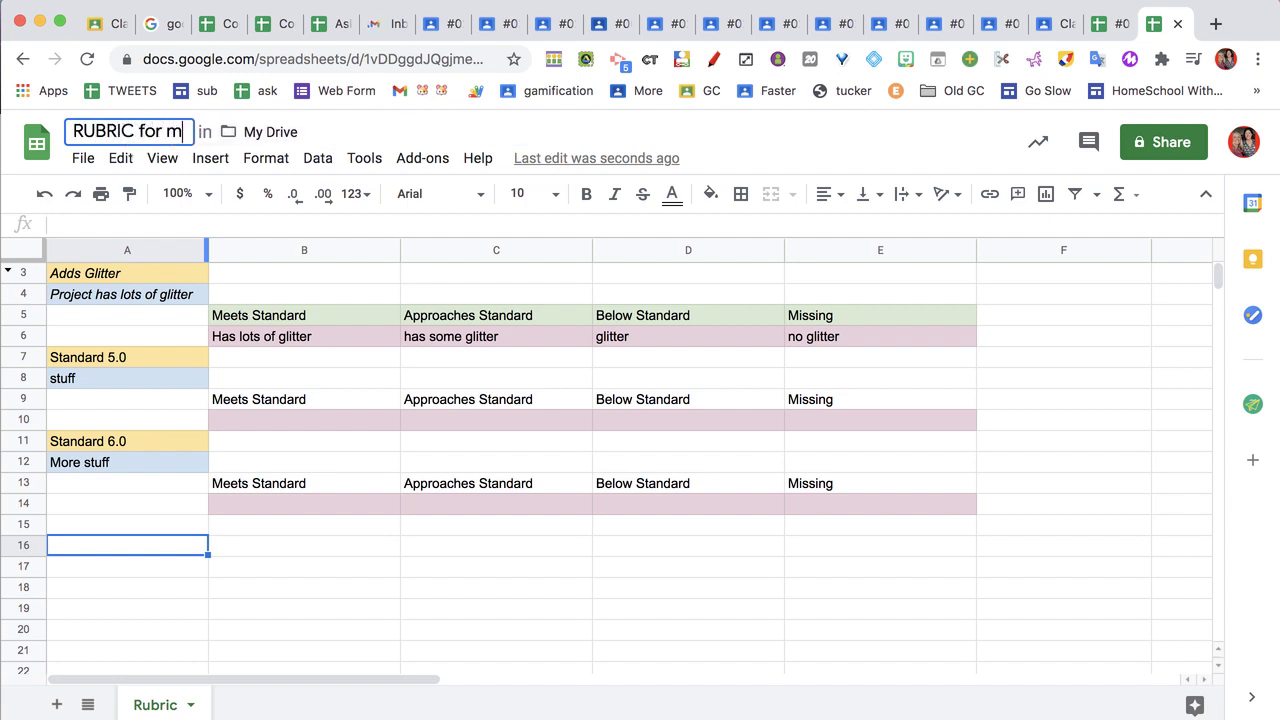
type("y project")
key("Return")
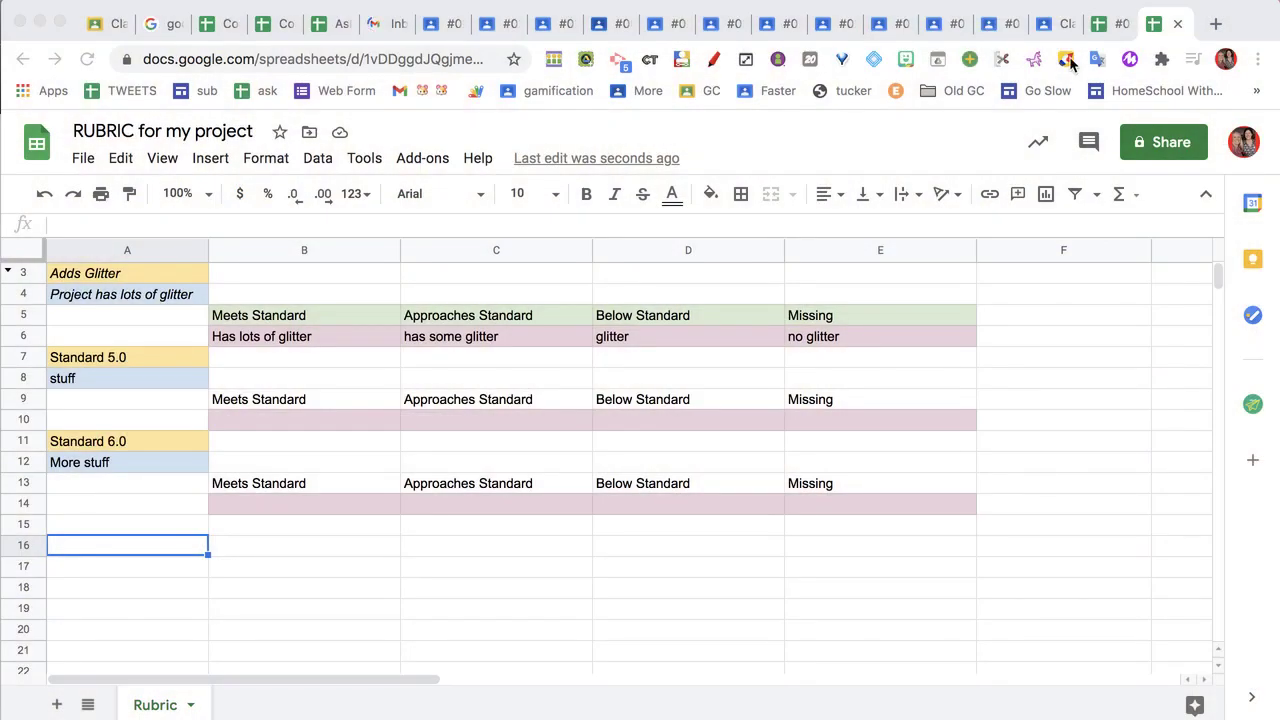
Step: In assignment #026 gcrubric, use Import from Sheets to pick 'RUBRIC for my project' from Drive
left_click(1058, 28)
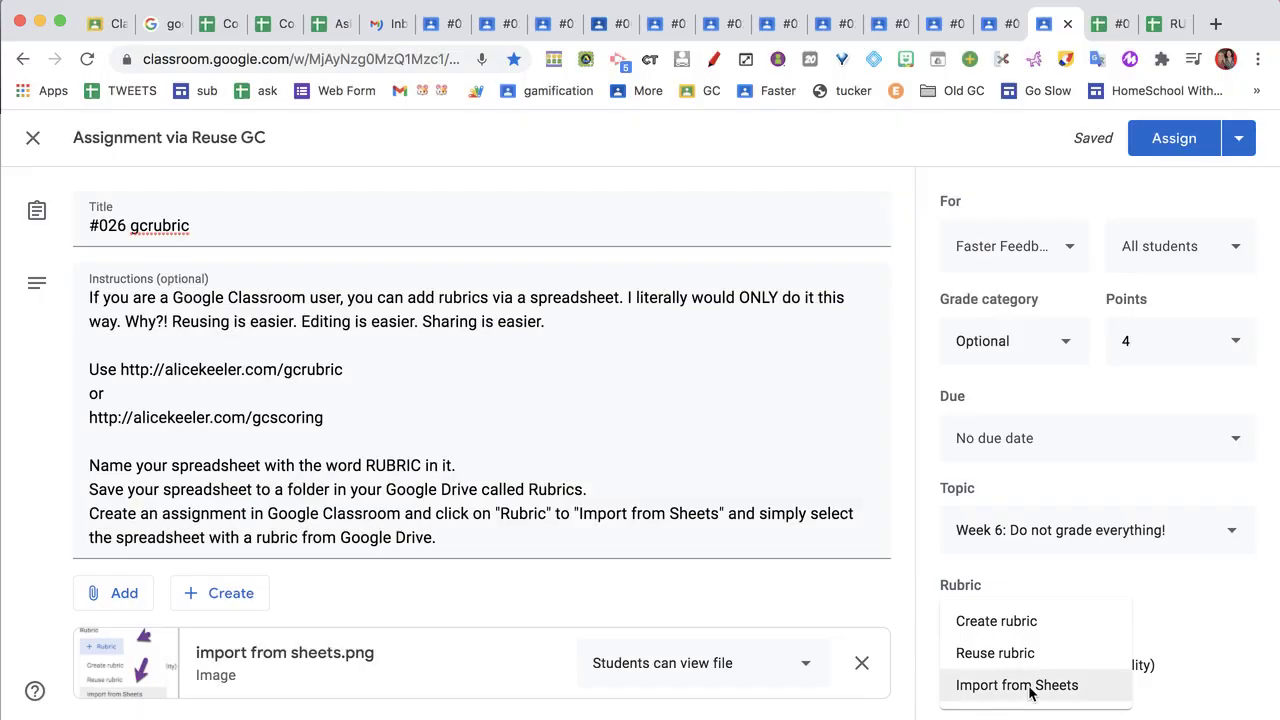
left_click(1030, 693)
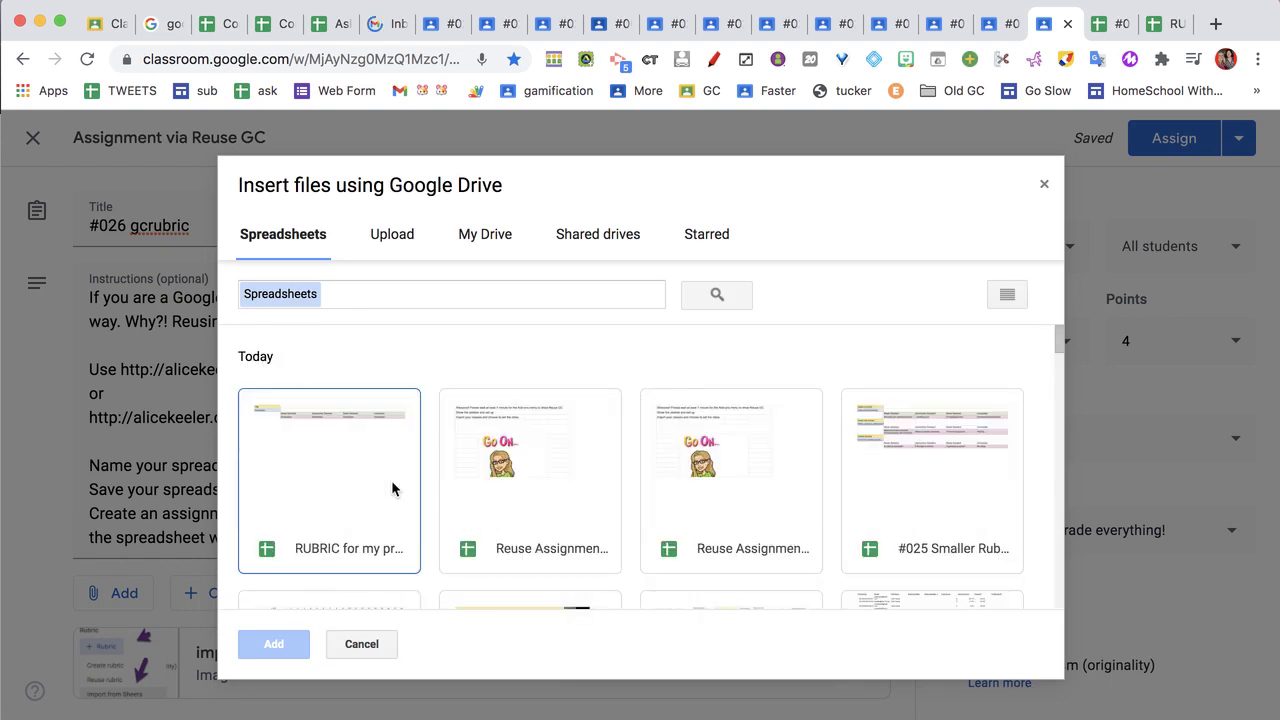
left_click(381, 479)
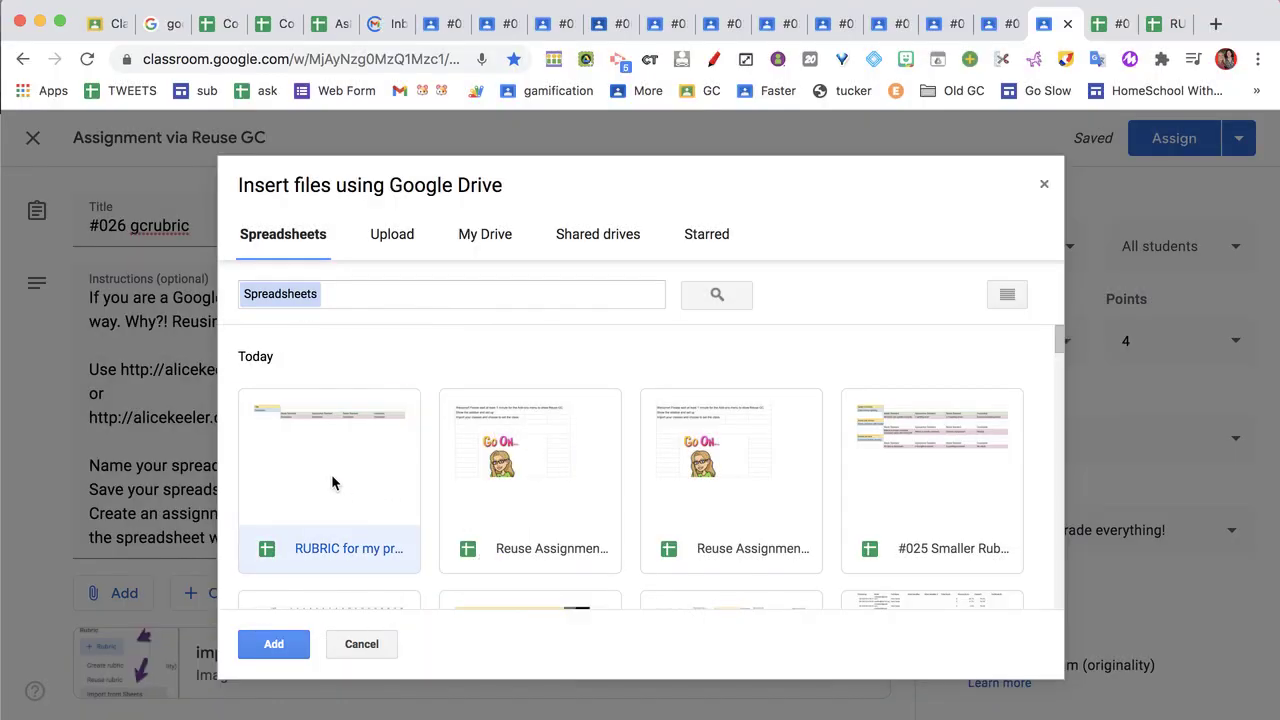
double_click(331, 478)
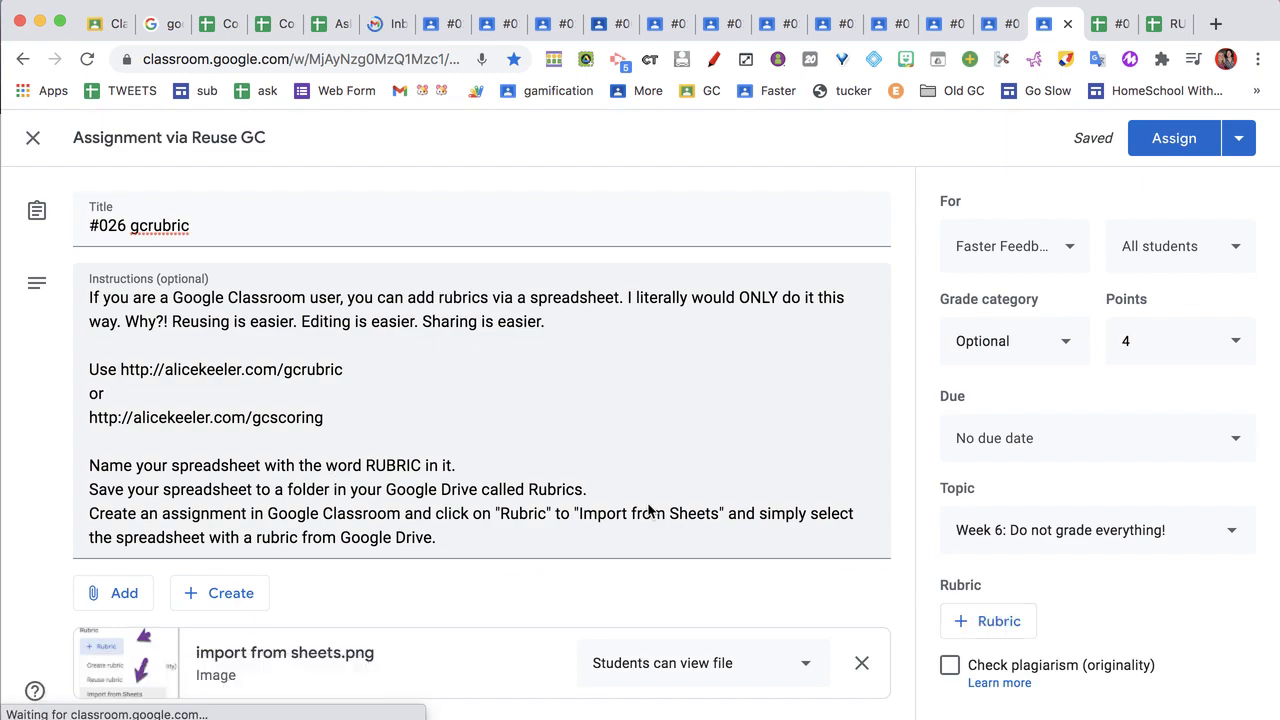
Step: Review the imported criteria down to Standard 6.0 and save the rubric
scroll(648, 511, "down", 5)
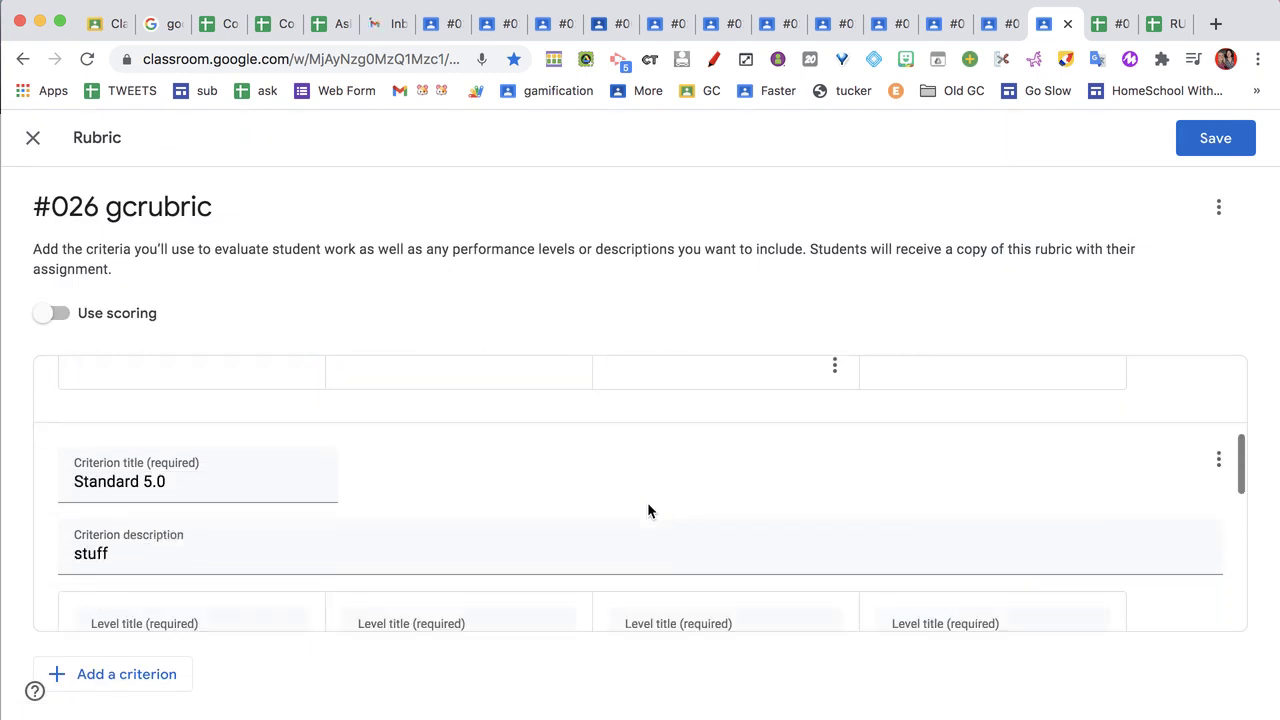
scroll(648, 511, "down", 5)
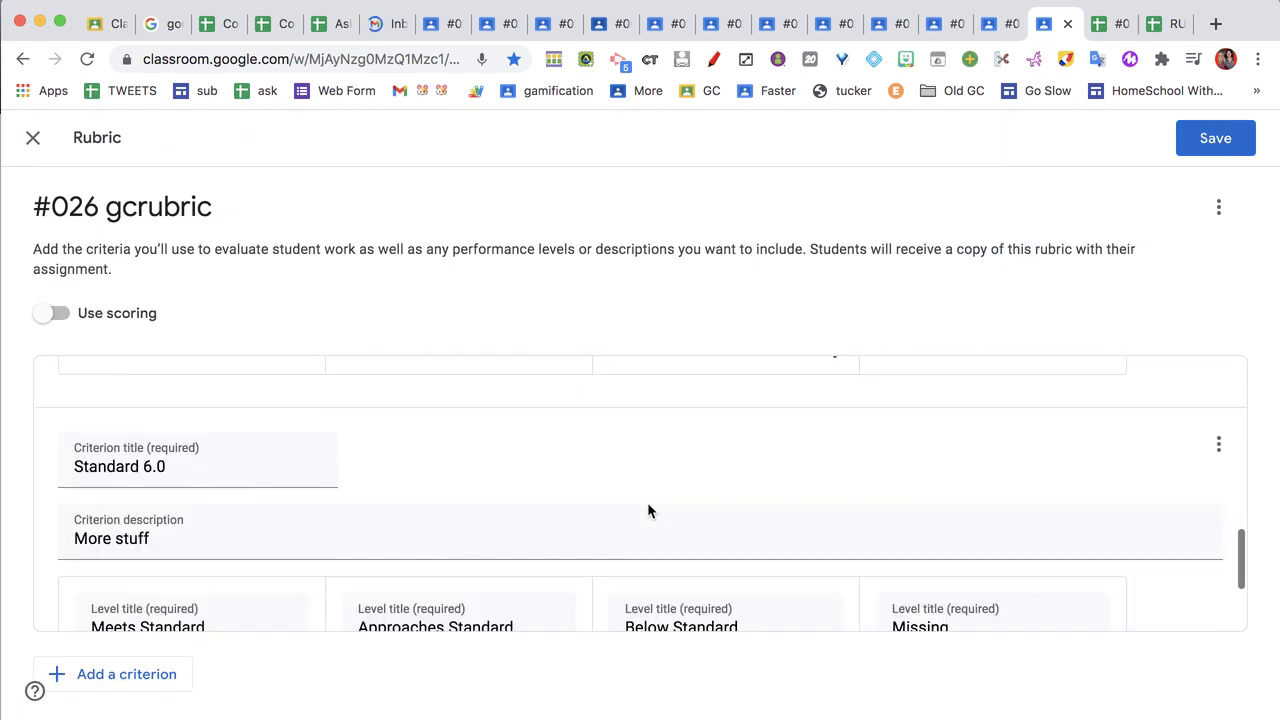
scroll(648, 511, "down", 3)
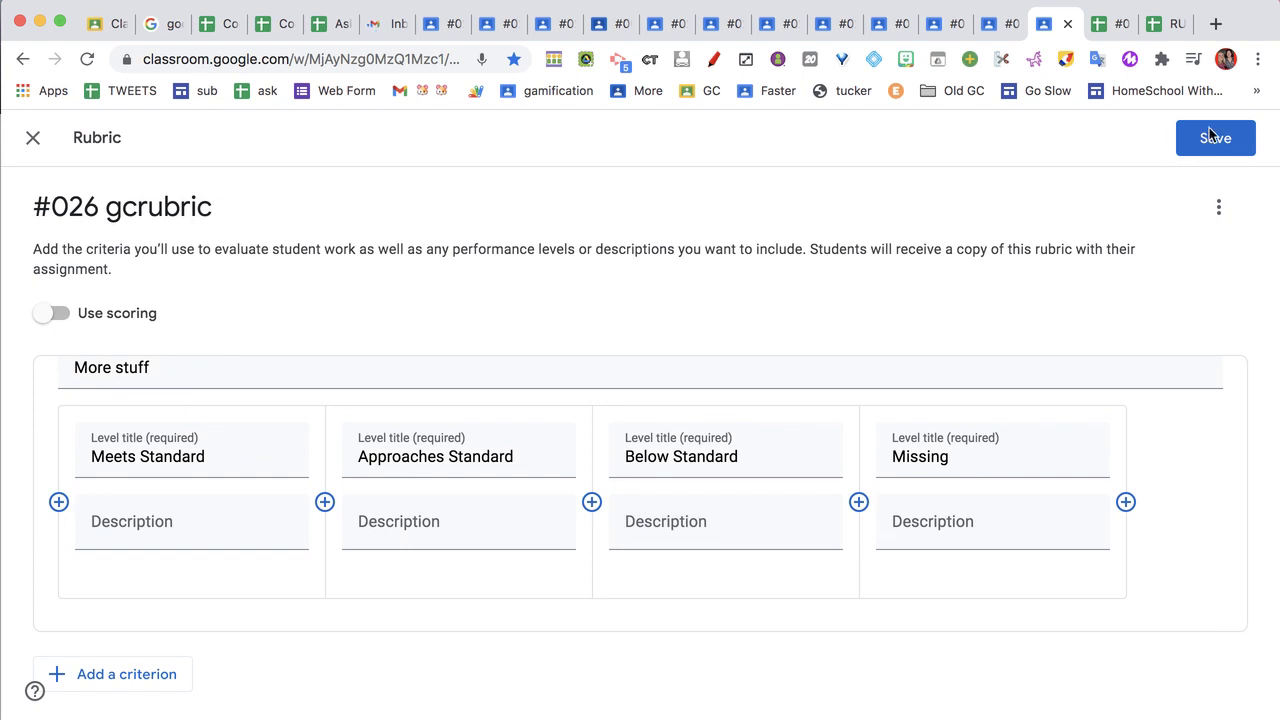
left_click(1205, 144)
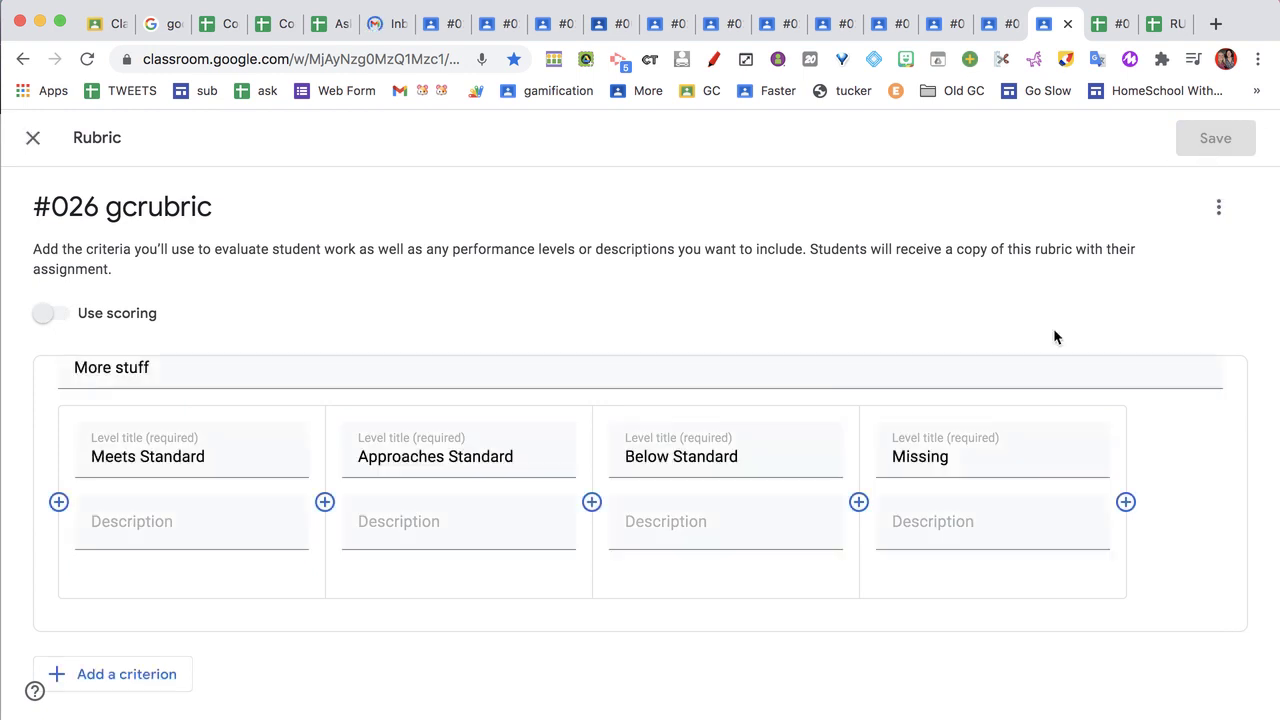